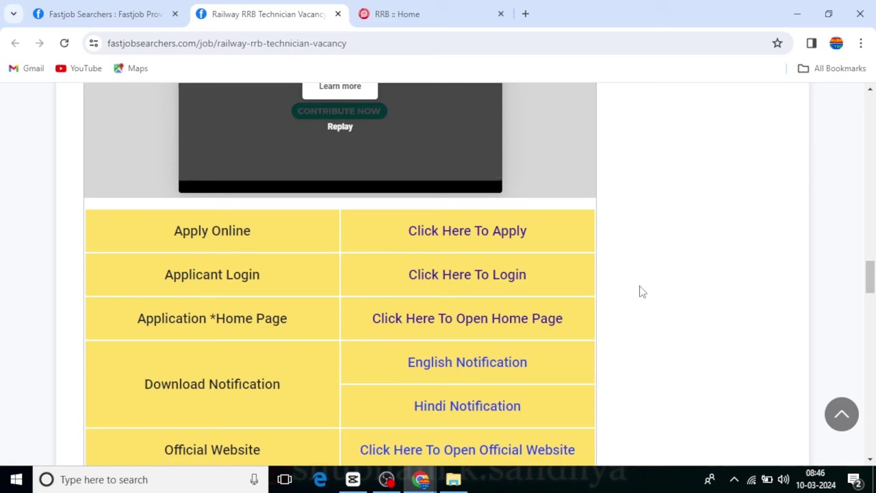
Check the account options under Apply on the RRB site and the applicant login link on the technician vacancy page.
{"action": "left_click", "coordinate": [449, 11]}
{"action": "left_click", "coordinate": [553, 133]}
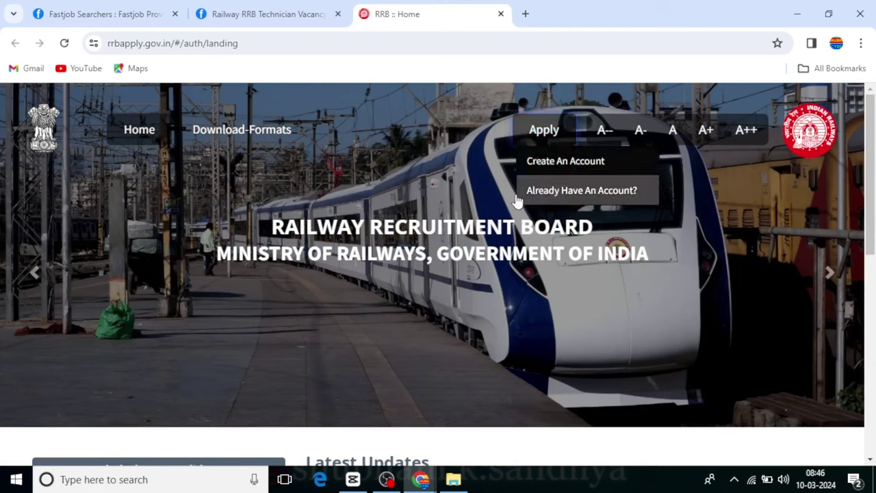
{"action": "left_click", "coordinate": [553, 196]}
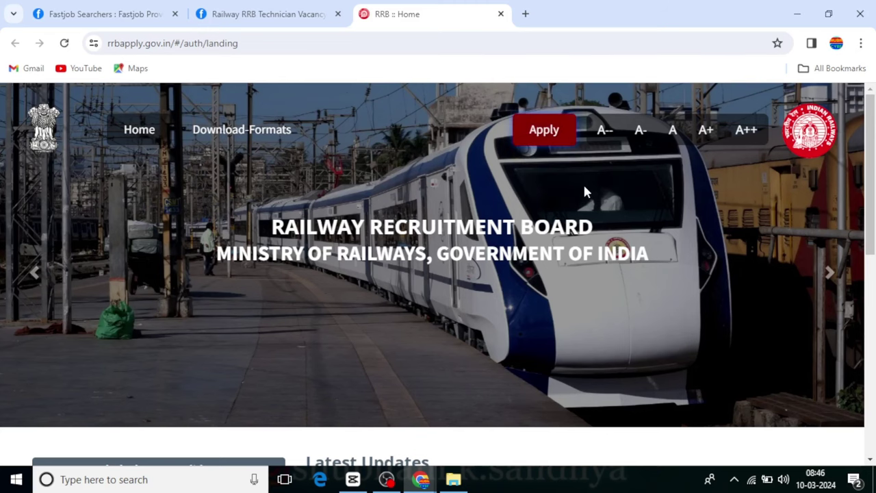
{"action": "left_click", "coordinate": [287, 8]}
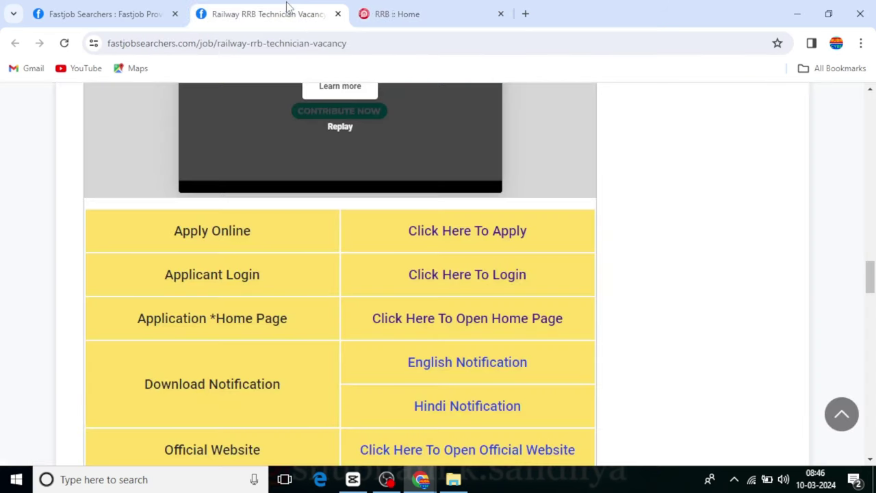
{"action": "left_click", "coordinate": [481, 274]}
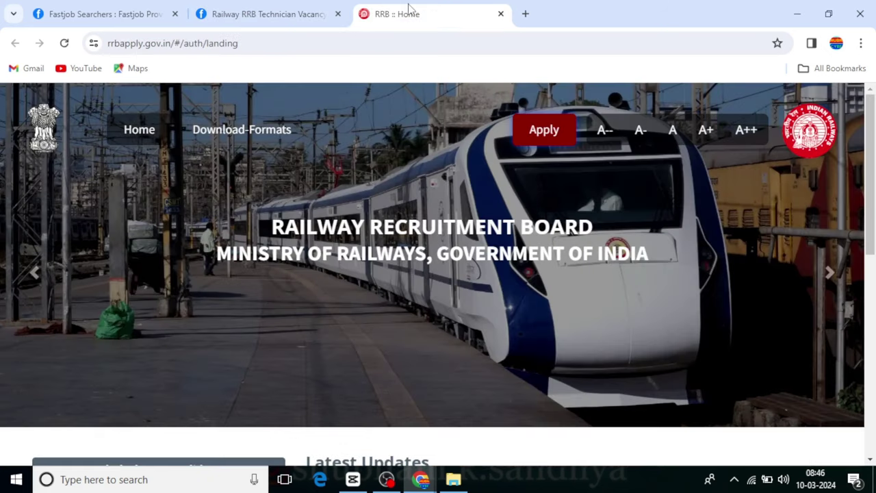
Check the Latest Updates on the RRB home page and open the Create An Account form.
{"action": "scroll", "coordinate": [518, 304], "scroll_direction": "down", "scroll_amount": 1}
{"action": "scroll", "coordinate": [516, 304], "scroll_direction": "down", "scroll_amount": 2}
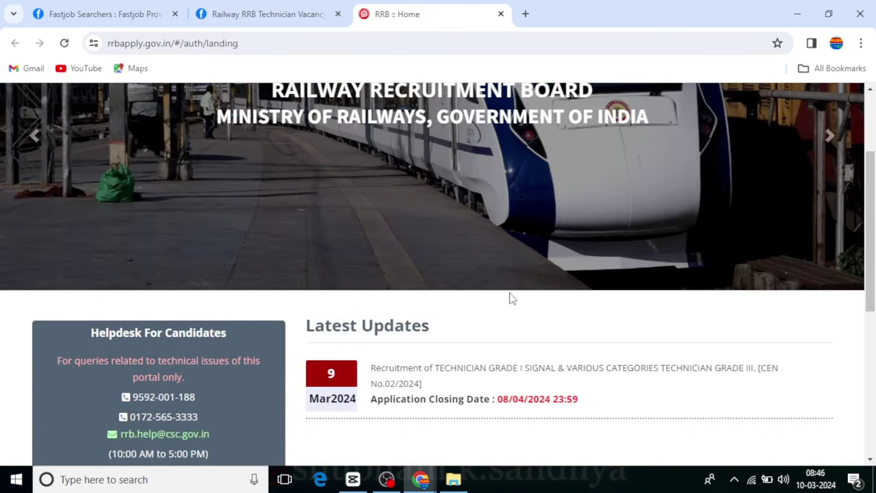
{"action": "scroll", "coordinate": [514, 308], "scroll_direction": "down", "scroll_amount": 2}
{"action": "scroll", "coordinate": [553, 331], "scroll_direction": "up", "scroll_amount": 4}
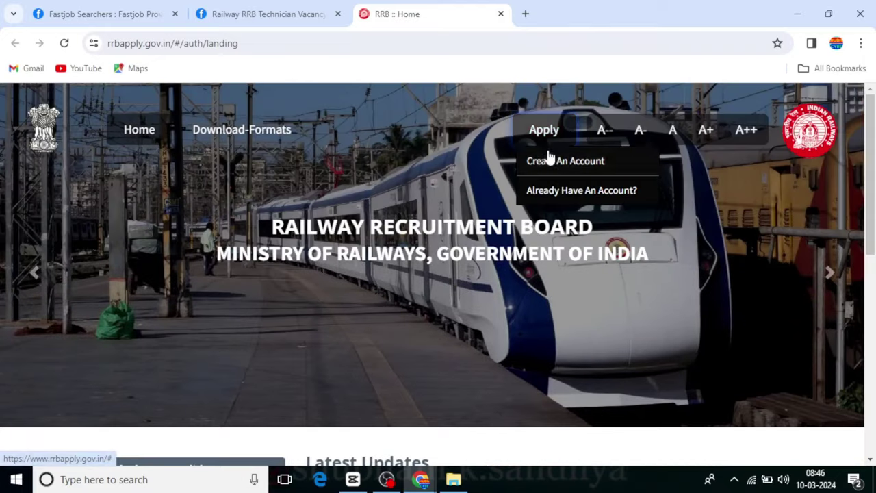
{"action": "mouse_move", "coordinate": [544, 130]}
{"action": "left_click", "coordinate": [553, 168]}
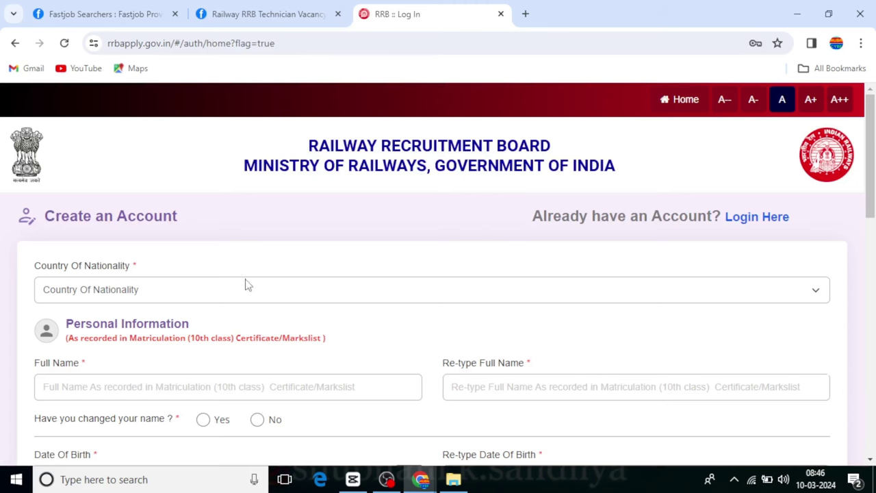
Set the Country Of Nationality to India in the account form.
{"action": "scroll", "coordinate": [250, 281], "scroll_direction": "down", "scroll_amount": 1}
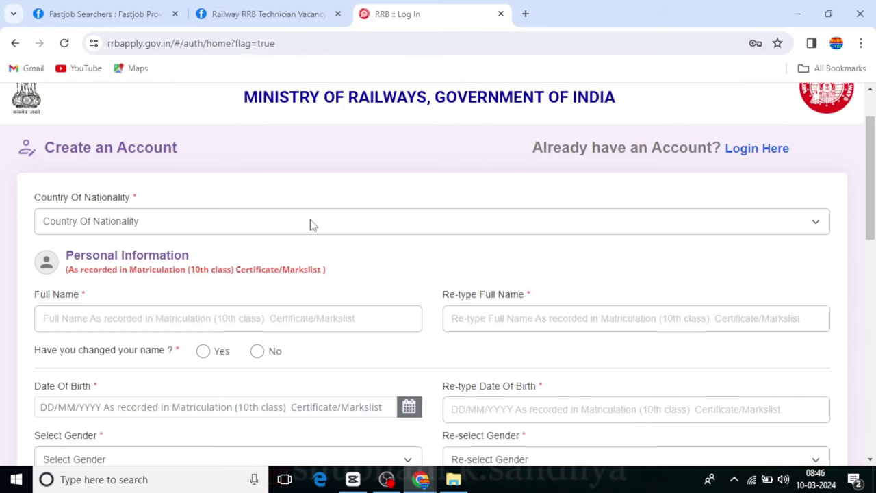
{"action": "left_click", "coordinate": [173, 228]}
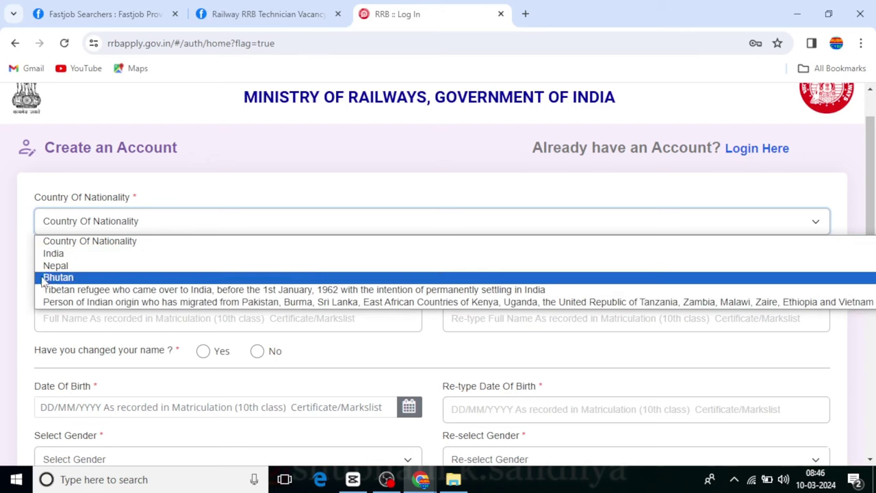
{"action": "left_click", "coordinate": [61, 258]}
Examine the name, date of birth, gender, parents' names and Aadhaar fields of the registration form.
{"action": "scroll", "coordinate": [536, 239], "scroll_direction": "down", "scroll_amount": 1}
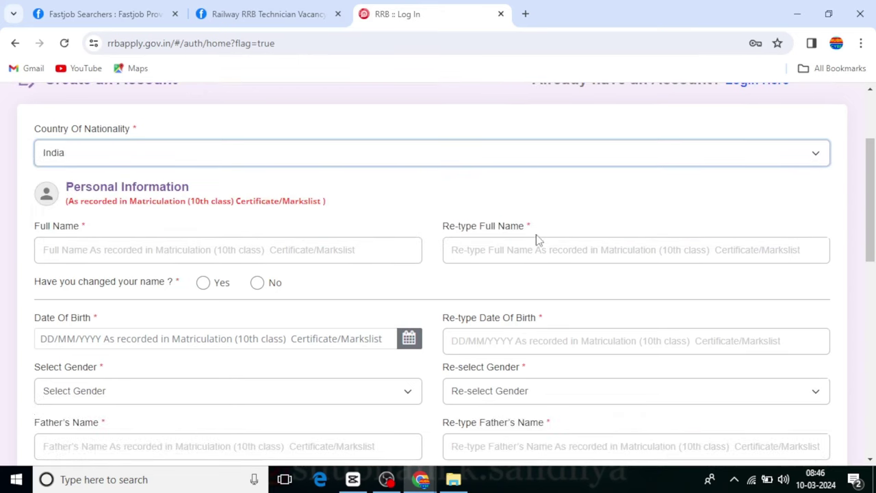
{"action": "left_click", "coordinate": [150, 258]}
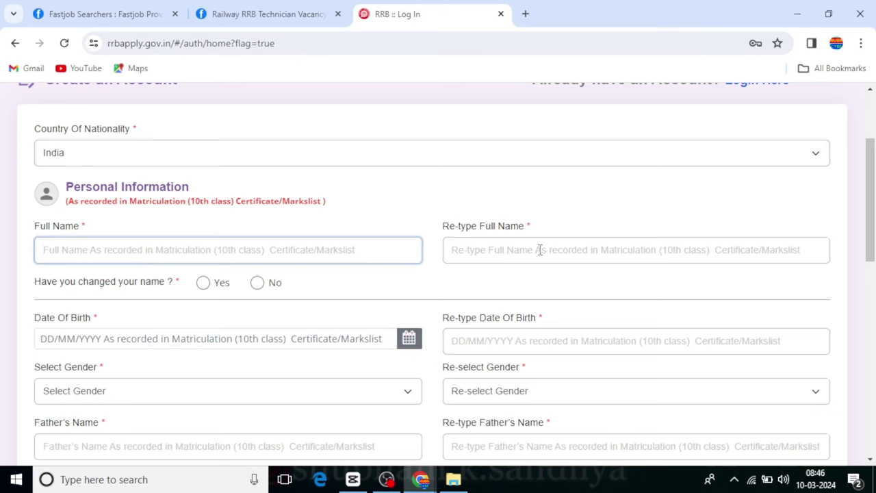
{"action": "scroll", "coordinate": [540, 249], "scroll_direction": "down", "scroll_amount": 1}
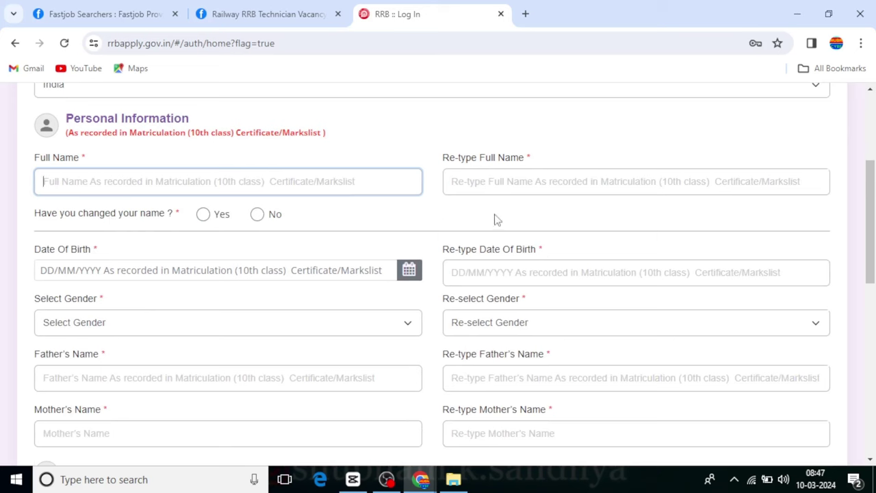
{"action": "scroll", "coordinate": [359, 220], "scroll_direction": "down", "scroll_amount": 2}
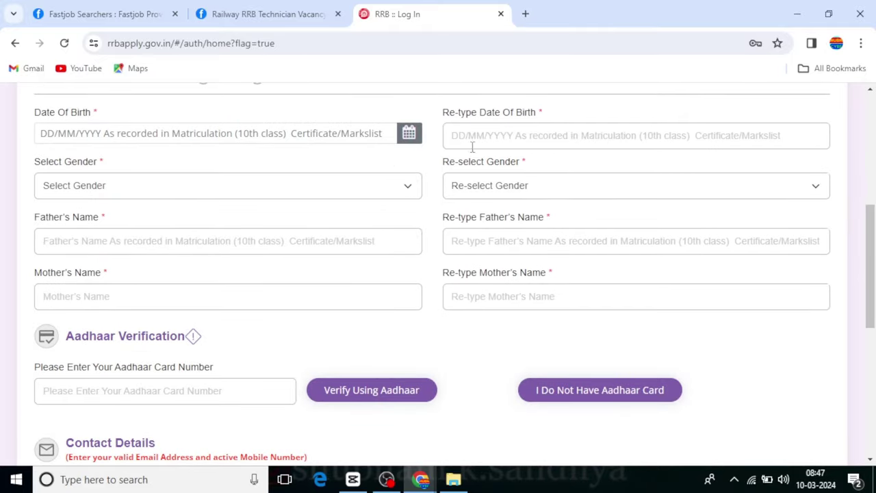
{"action": "scroll", "coordinate": [482, 219], "scroll_direction": "down", "scroll_amount": 1}
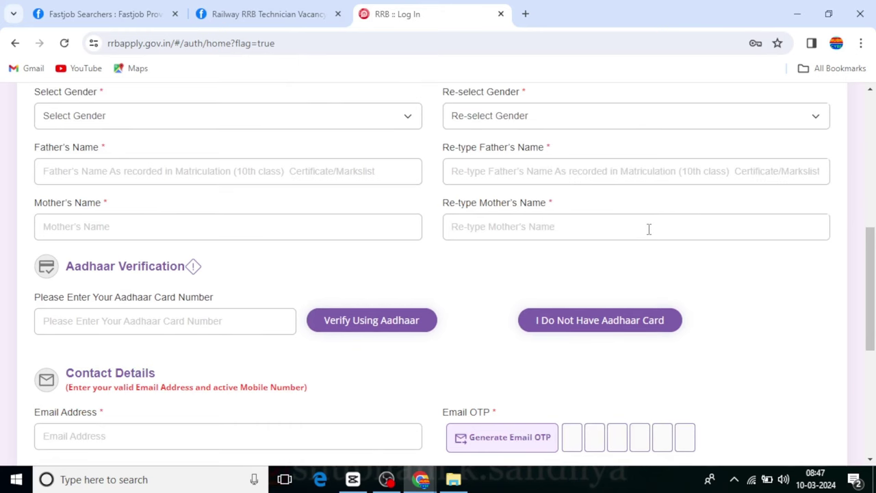
{"action": "scroll", "coordinate": [648, 229], "scroll_direction": "down", "scroll_amount": 1}
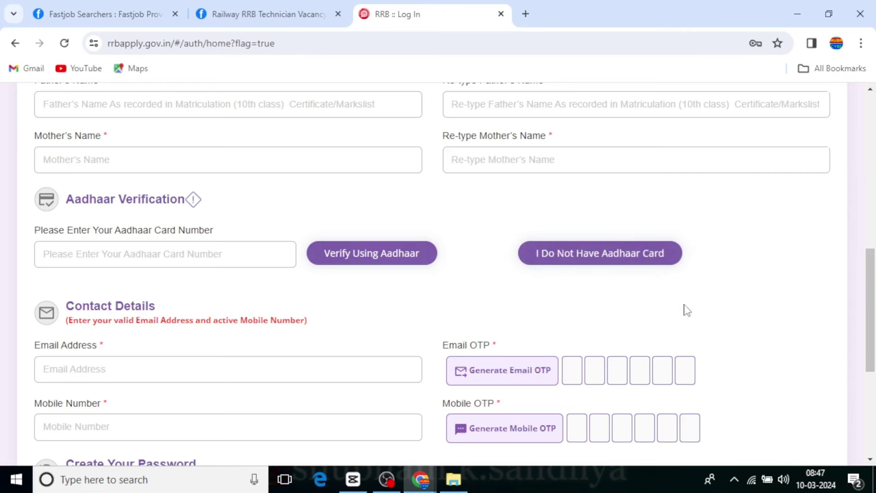
Declare that no Aadhaar card is available and view the accepted proof of ID types.
{"action": "left_click", "coordinate": [560, 259]}
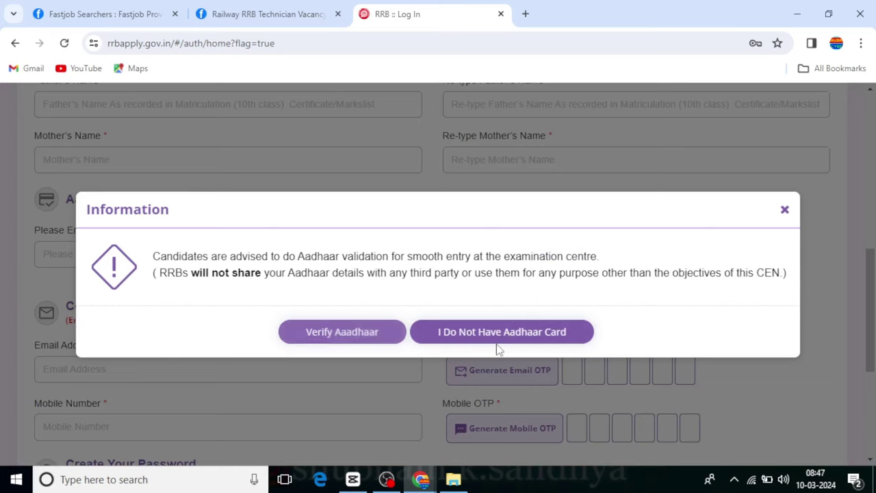
{"action": "left_click", "coordinate": [502, 333]}
{"action": "left_click", "coordinate": [105, 254]}
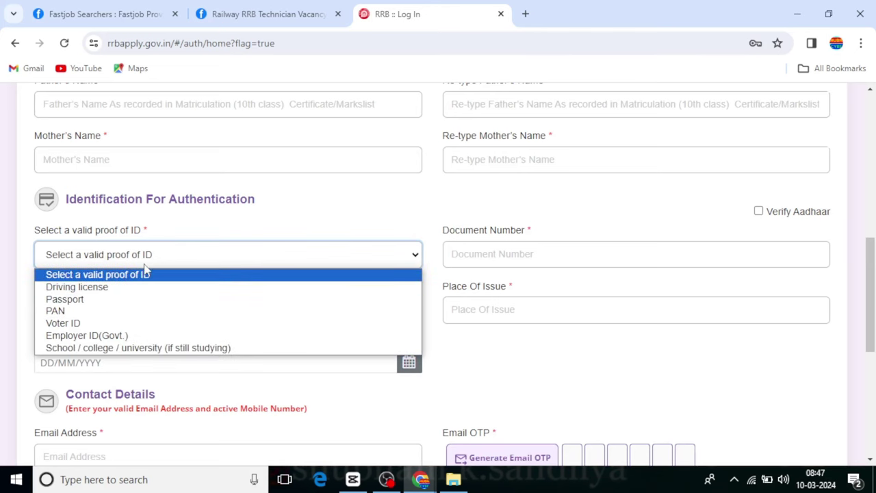
{"action": "left_click", "coordinate": [578, 393]}
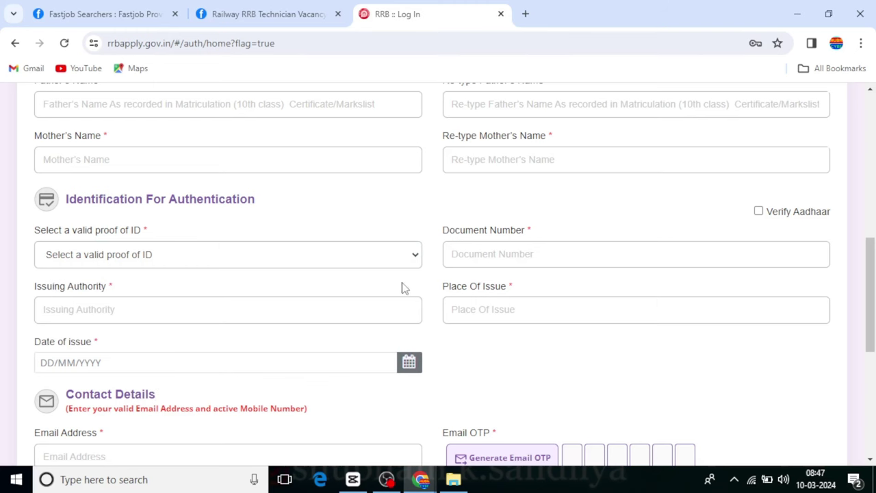
Switch the identification section back to Aadhaar verification.
{"action": "scroll", "coordinate": [760, 286], "scroll_direction": "up", "scroll_amount": 2}
{"action": "scroll", "coordinate": [772, 302], "scroll_direction": "down", "scroll_amount": 1}
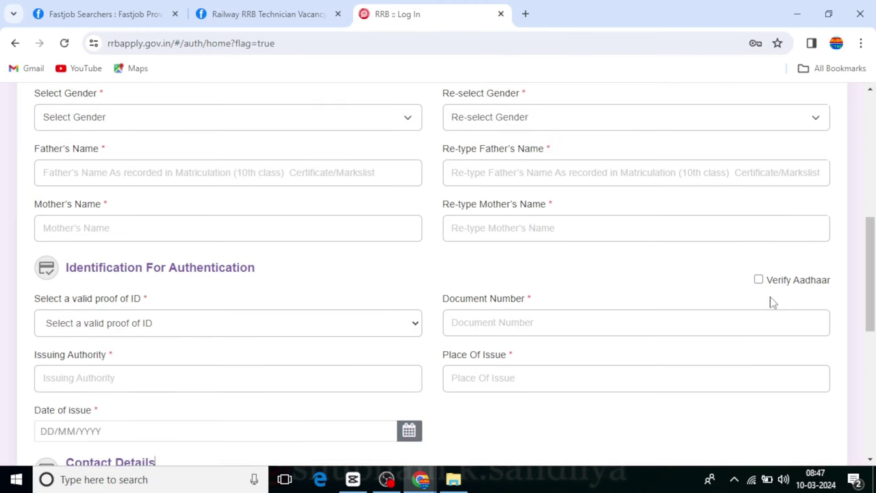
{"action": "left_click", "coordinate": [758, 279]}
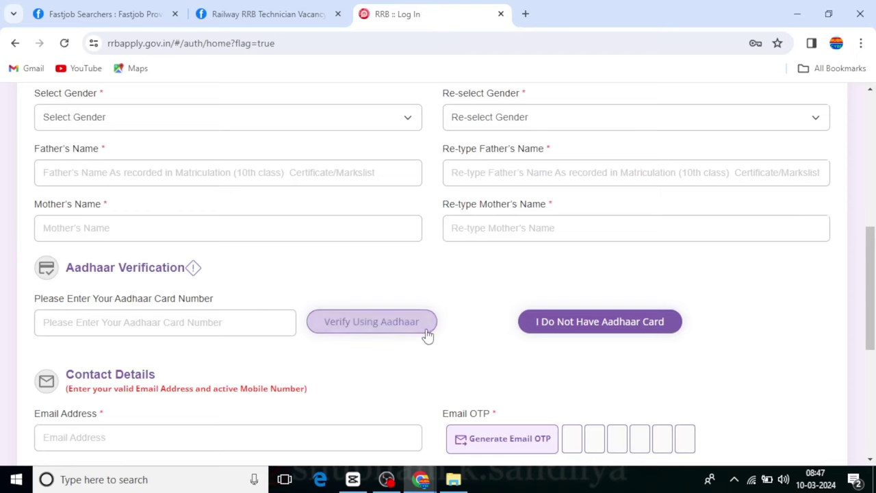
Examine the Aadhaar verification, email and mobile OTP, password and captcha fields through to the account preview option.
{"action": "scroll", "coordinate": [472, 327], "scroll_direction": "down", "scroll_amount": 1}
{"action": "scroll", "coordinate": [471, 327], "scroll_direction": "down", "scroll_amount": 2}
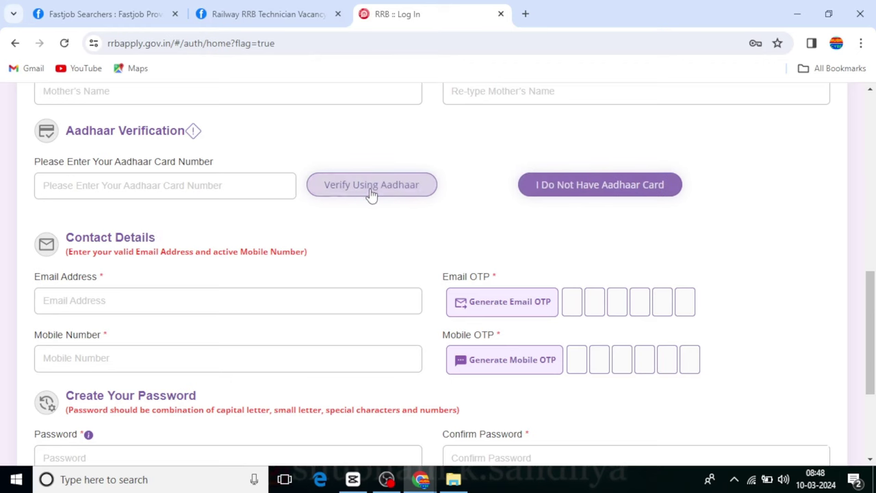
{"action": "scroll", "coordinate": [205, 257], "scroll_direction": "down", "scroll_amount": 1}
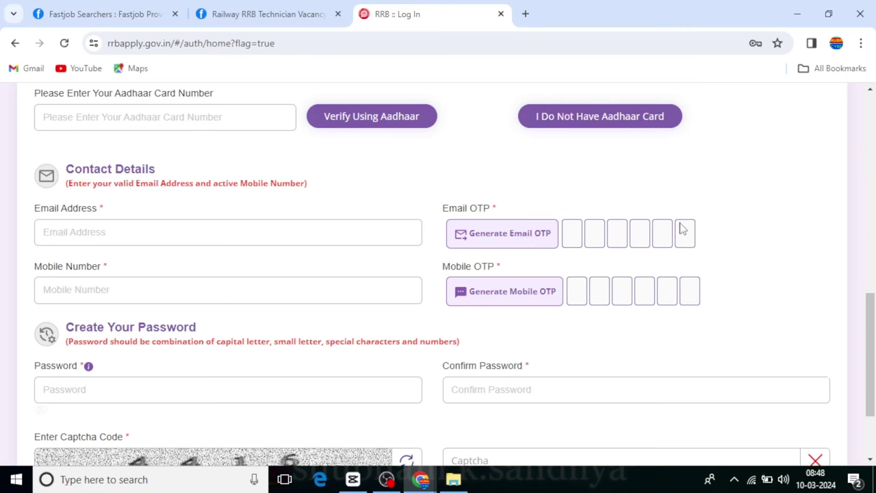
{"action": "scroll", "coordinate": [169, 265], "scroll_direction": "down", "scroll_amount": 1}
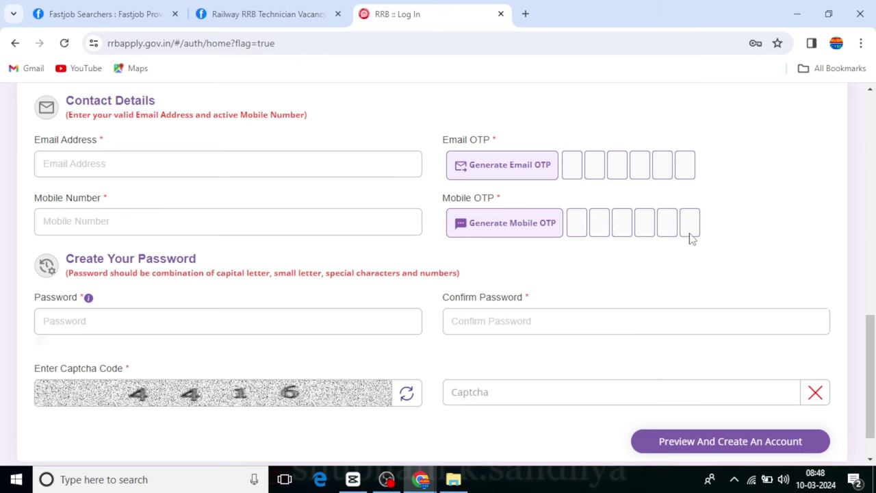
{"action": "scroll", "coordinate": [678, 238], "scroll_direction": "down", "scroll_amount": 1}
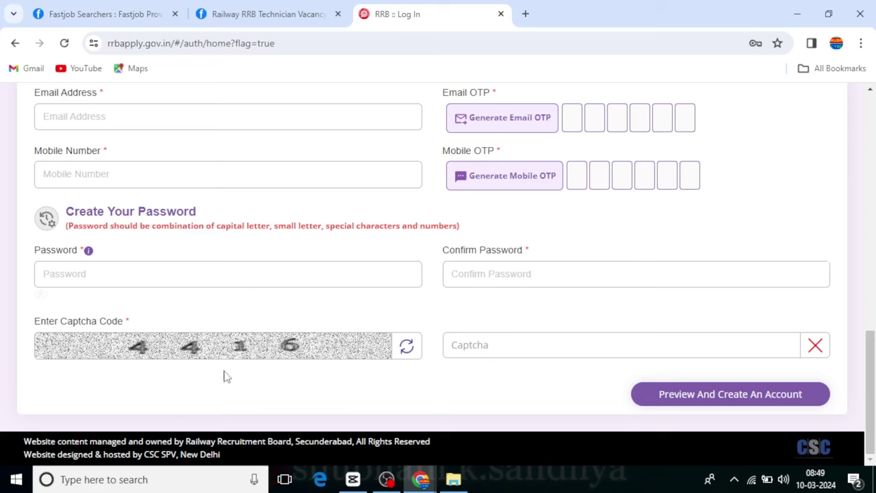
{"action": "left_click", "coordinate": [720, 396]}
Switch to the incognito browser window with the logged-in RRB candidate dashboard.
{"action": "left_click", "coordinate": [448, 485]}
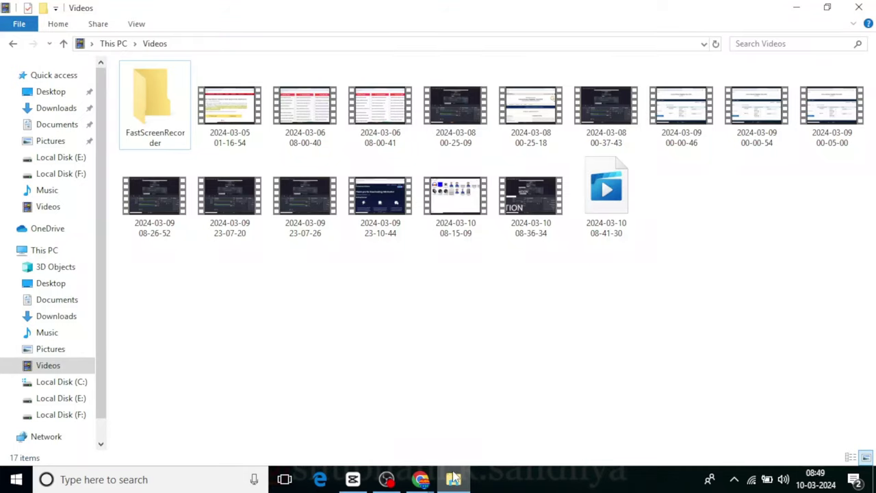
{"action": "mouse_move", "coordinate": [436, 483]}
{"action": "left_click", "coordinate": [582, 410]}
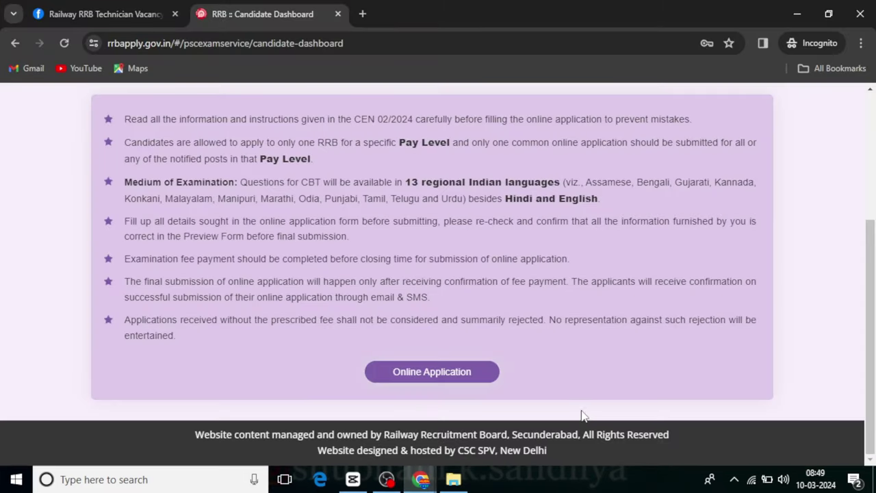
Read the general instructions for CEN 02/2024 on the candidate dashboard and open the Online Application section.
{"action": "scroll", "coordinate": [514, 343], "scroll_direction": "up", "scroll_amount": 5}
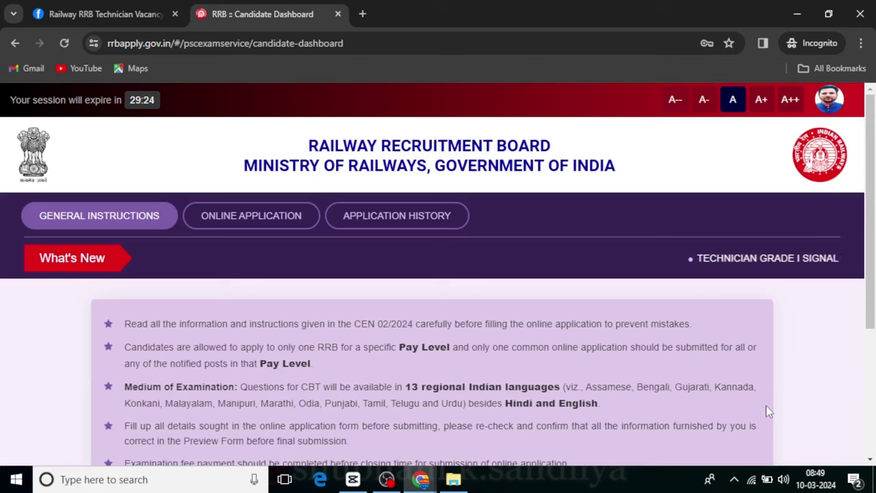
{"action": "scroll", "coordinate": [736, 388], "scroll_direction": "down", "scroll_amount": 2}
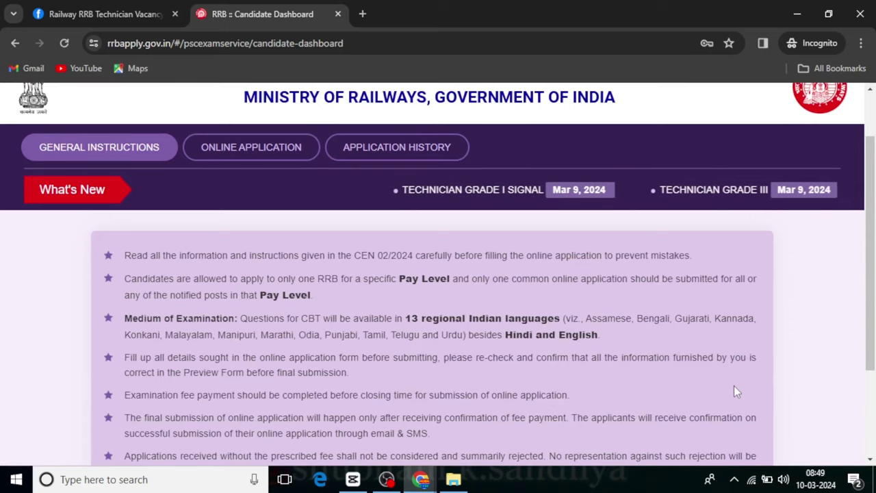
{"action": "scroll", "coordinate": [748, 284], "scroll_direction": "down", "scroll_amount": 2}
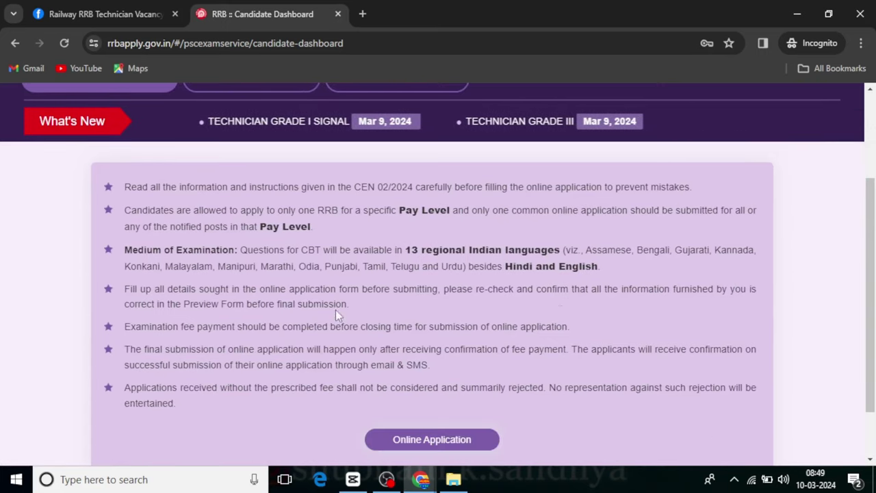
{"action": "scroll", "coordinate": [715, 294], "scroll_direction": "down", "scroll_amount": 1}
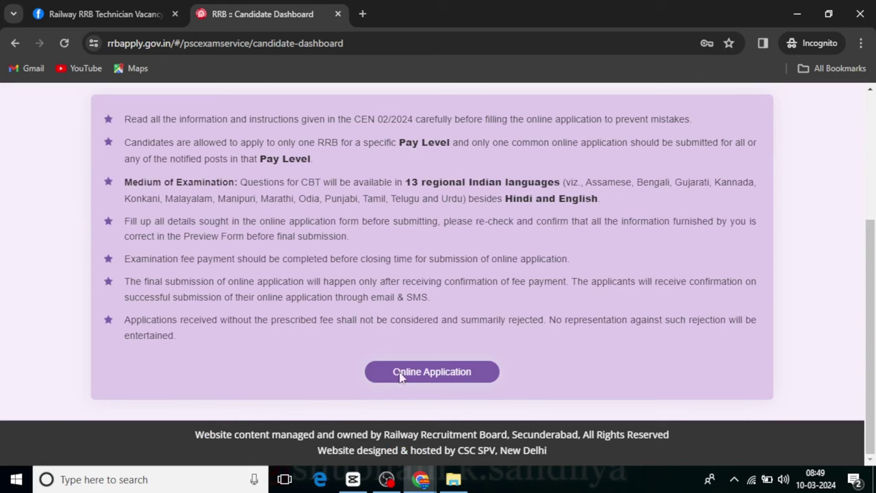
{"action": "left_click", "coordinate": [464, 370]}
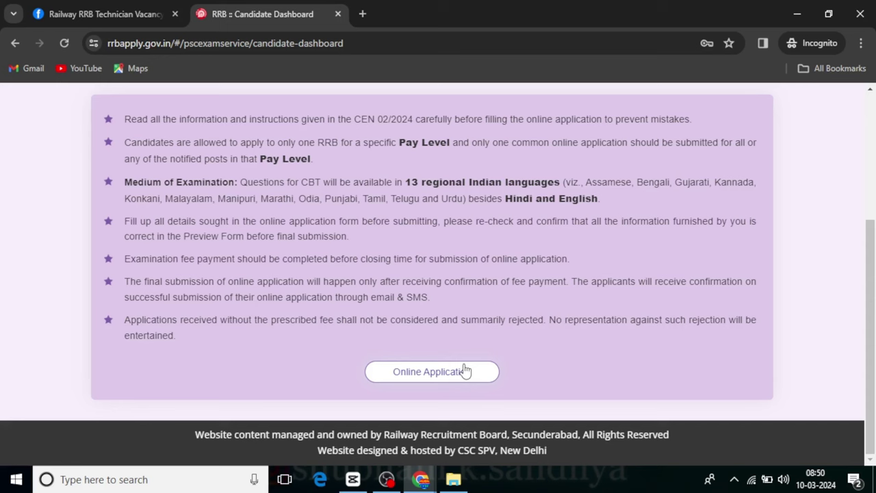
{"action": "left_click", "coordinate": [452, 371]}
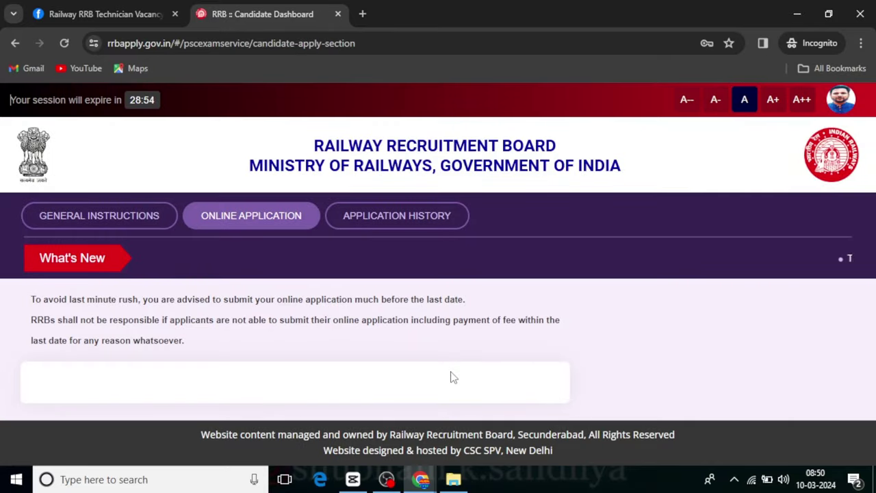
Compare the CEN No.02/2024 application entries for Technician Grade I Signal and Technician Grade III.
{"action": "scroll", "coordinate": [452, 376], "scroll_direction": "down", "scroll_amount": 5}
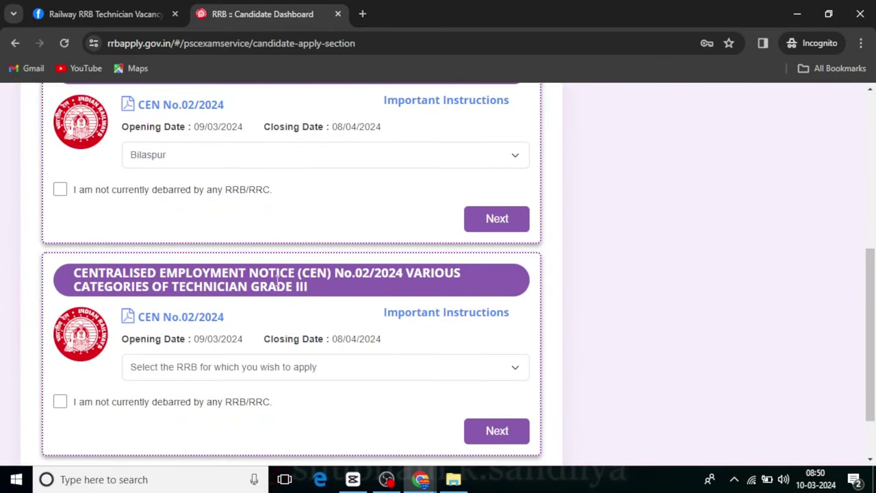
{"action": "scroll", "coordinate": [288, 301], "scroll_direction": "down", "scroll_amount": 2}
{"action": "scroll", "coordinate": [329, 288], "scroll_direction": "up", "scroll_amount": 5}
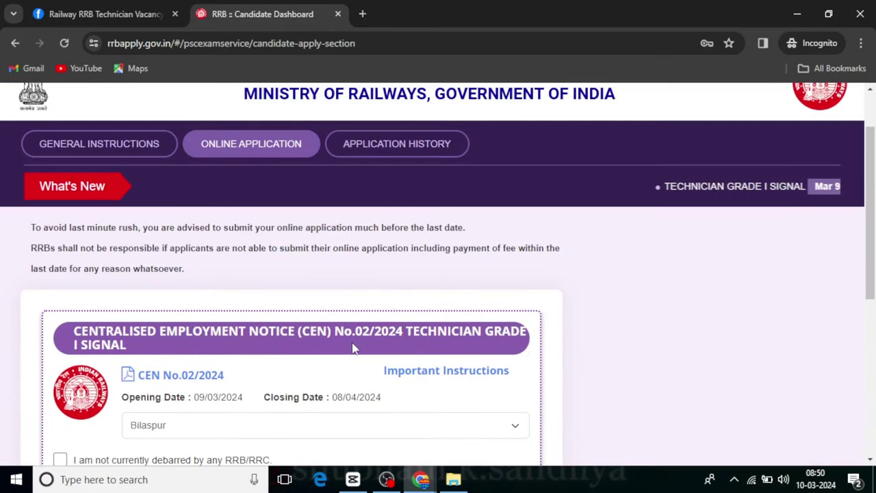
{"action": "scroll", "coordinate": [354, 346], "scroll_direction": "down", "scroll_amount": 2}
{"action": "scroll", "coordinate": [354, 285], "scroll_direction": "down", "scroll_amount": 2}
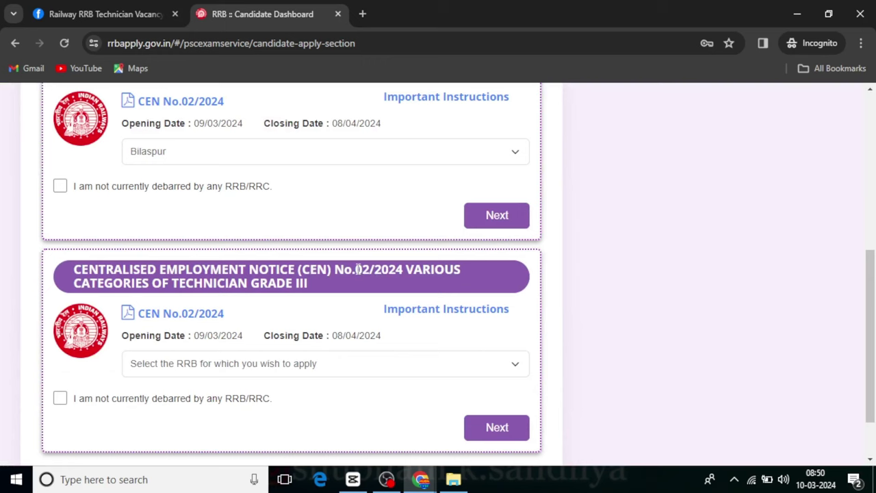
Compare the Technician Grade I Signal and Grade III entries and view the Grade I Signal important instructions.
{"action": "scroll", "coordinate": [346, 322], "scroll_direction": "up", "scroll_amount": 1}
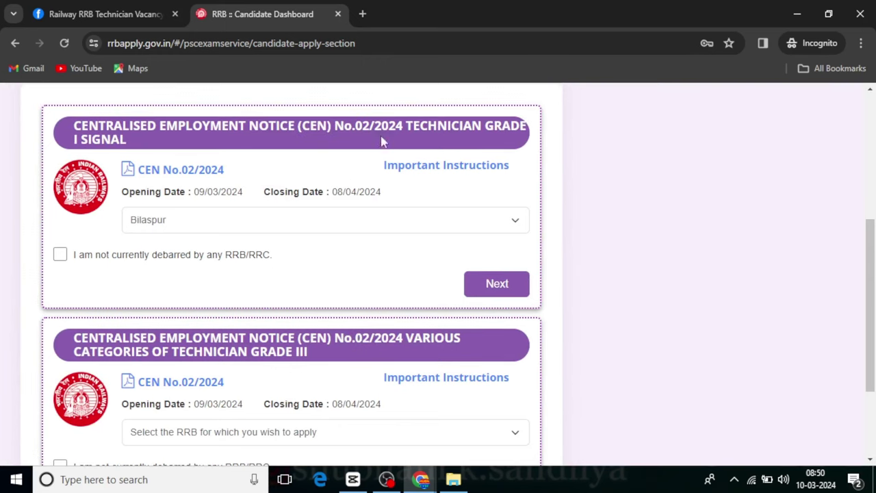
{"action": "scroll", "coordinate": [322, 339], "scroll_direction": "down", "scroll_amount": 2}
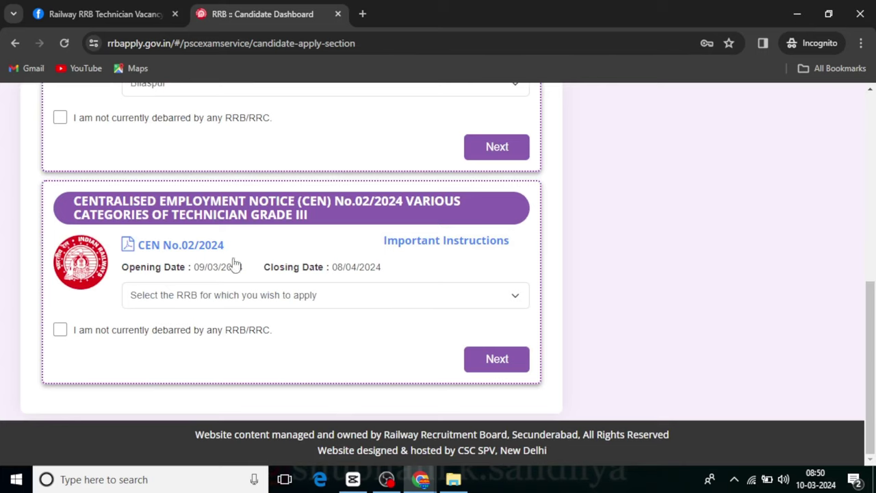
{"action": "scroll", "coordinate": [284, 287], "scroll_direction": "up", "scroll_amount": 1}
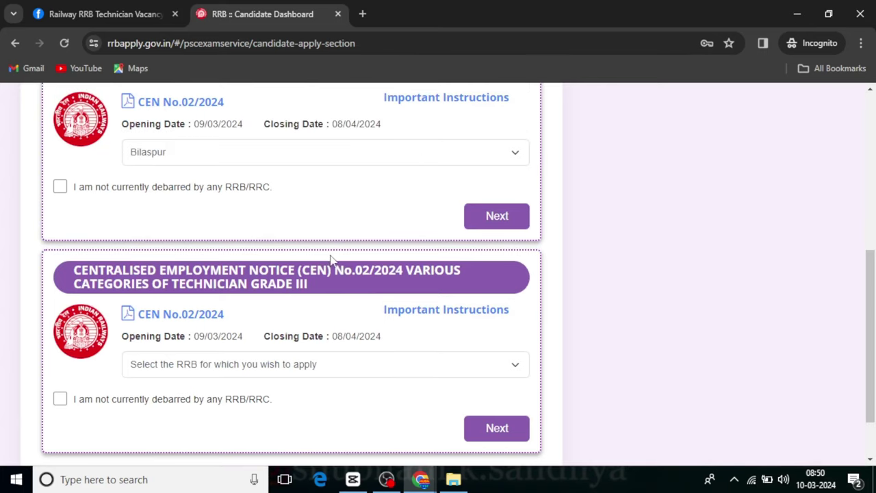
{"action": "scroll", "coordinate": [356, 281], "scroll_direction": "up", "scroll_amount": 3}
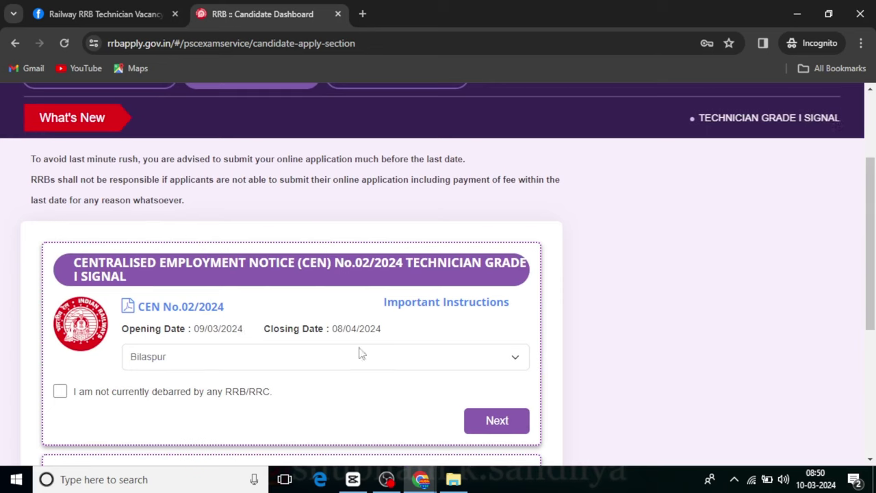
{"action": "left_click", "coordinate": [455, 306]}
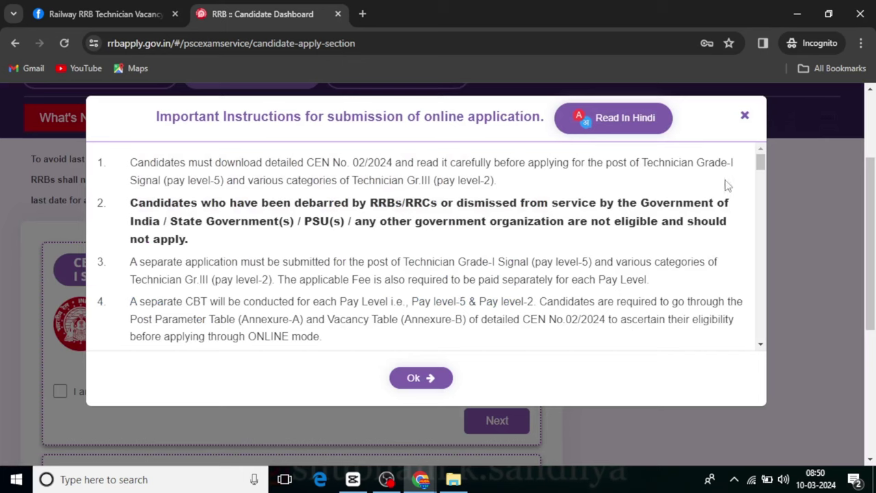
{"action": "left_click", "coordinate": [745, 116]}
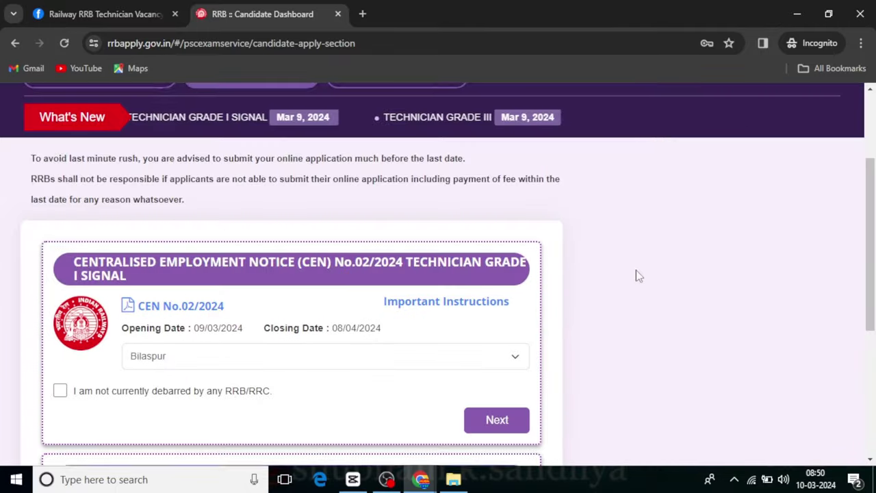
Check the RRB selection and debarment declaration in both technician application entries.
{"action": "scroll", "coordinate": [262, 388], "scroll_direction": "down", "scroll_amount": 2}
{"action": "scroll", "coordinate": [262, 388], "scroll_direction": "down", "scroll_amount": 2}
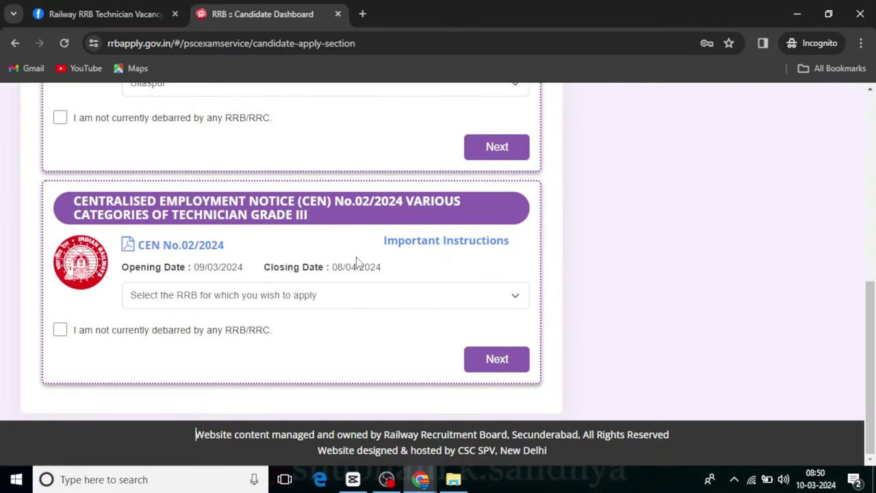
{"action": "scroll", "coordinate": [354, 259], "scroll_direction": "up", "scroll_amount": 2}
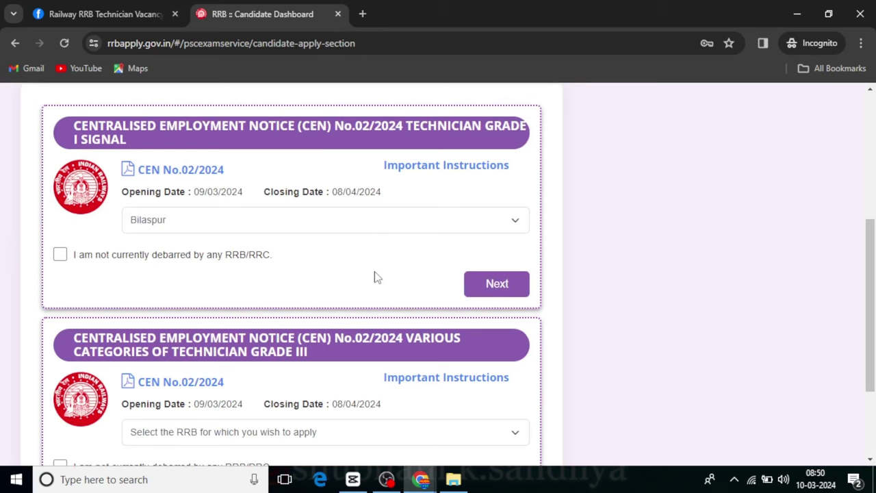
{"action": "scroll", "coordinate": [243, 221], "scroll_direction": "down", "scroll_amount": 2}
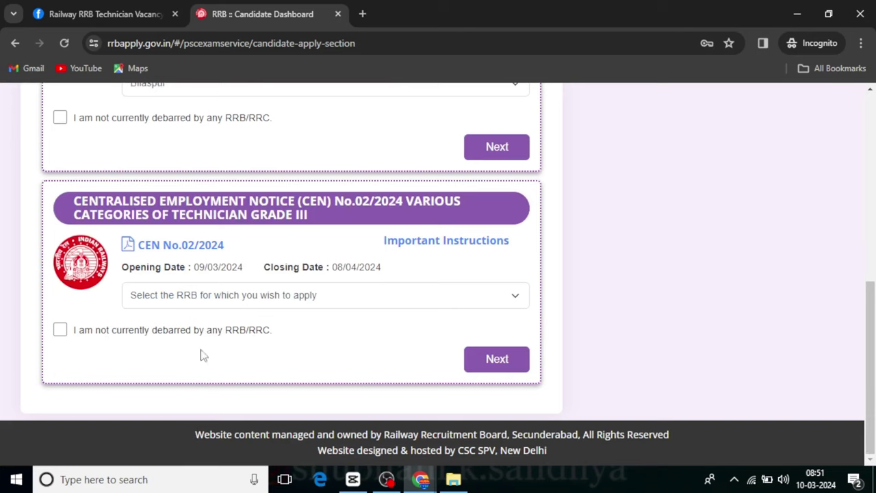
Confirm not being debarred by any RRB/RRC for Technician Grade I Signal with Bilaspur selected, and continue to the application form.
{"action": "scroll", "coordinate": [516, 330], "scroll_direction": "up", "scroll_amount": 3}
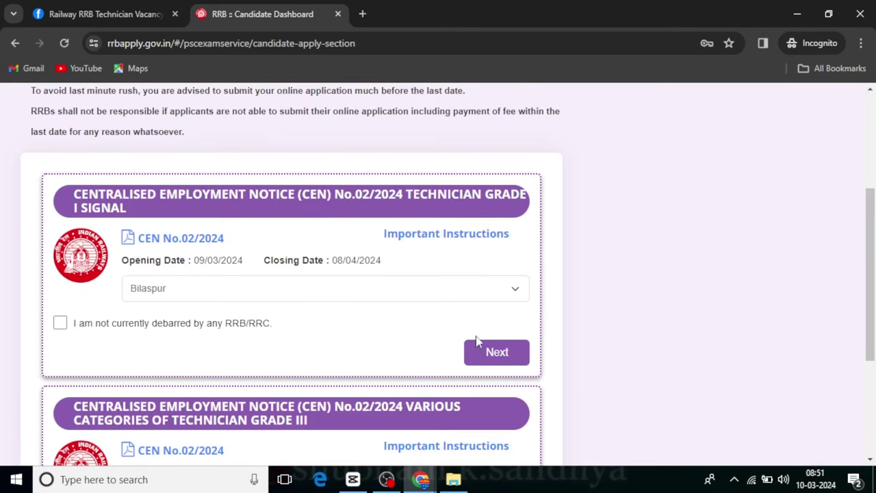
{"action": "scroll", "coordinate": [559, 337], "scroll_direction": "down", "scroll_amount": 2}
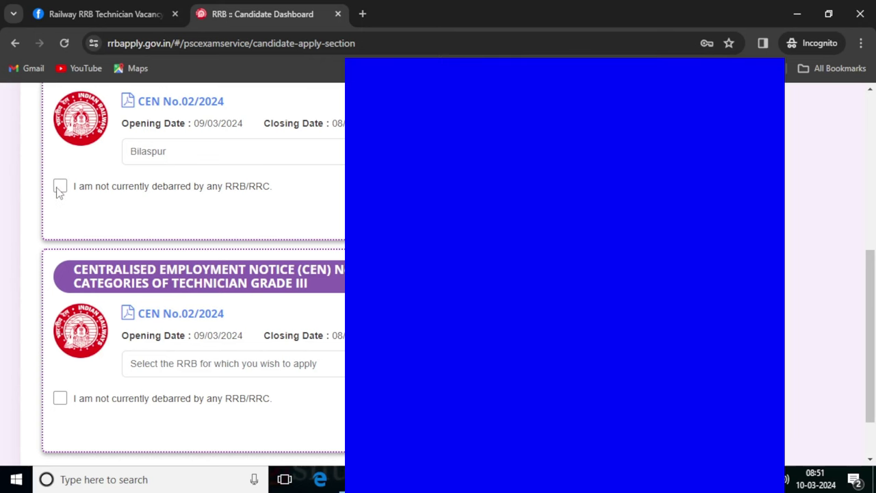
{"action": "left_click", "coordinate": [60, 186]}
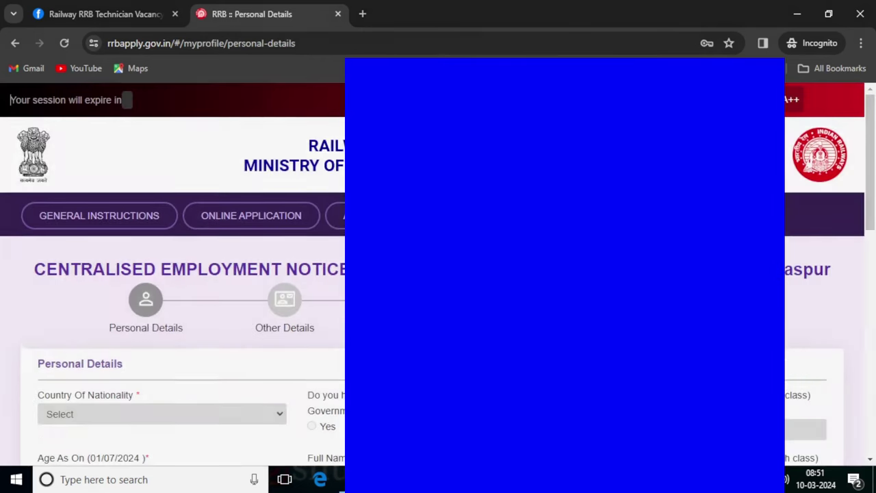
Look through the filled-in personal and postal address details and continue to the Other Details page.
{"action": "scroll", "coordinate": [171, 274], "scroll_direction": "down", "scroll_amount": 2}
{"action": "scroll", "coordinate": [171, 274], "scroll_direction": "down", "scroll_amount": 2}
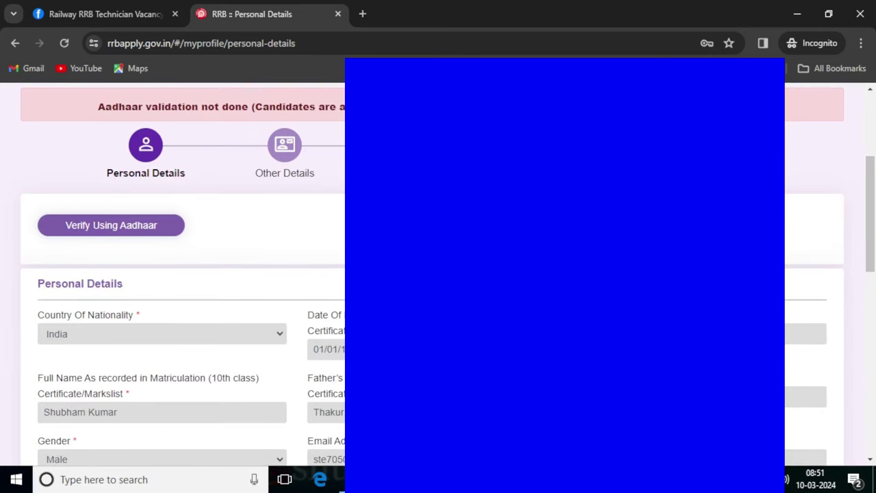
{"action": "scroll", "coordinate": [171, 274], "scroll_direction": "down", "scroll_amount": 10}
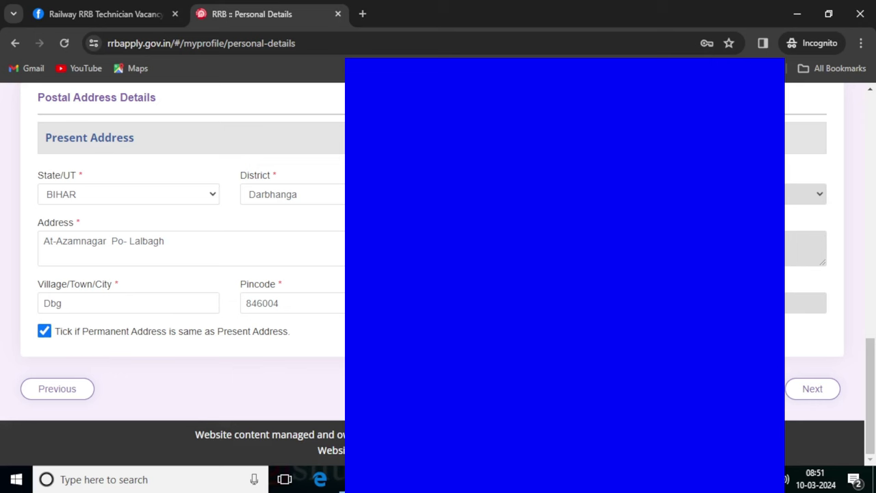
{"action": "left_click", "coordinate": [816, 391]}
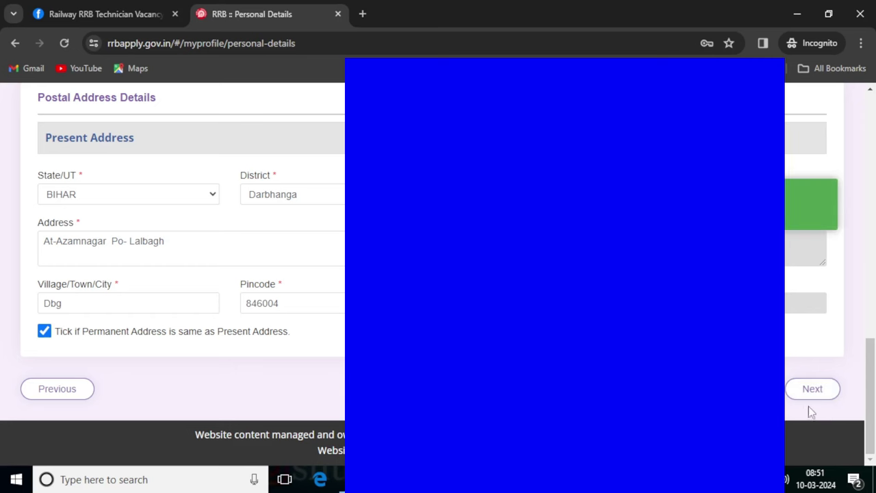
Look through the category and bank details on the Other Details page and return to Personal Details.
{"action": "scroll", "coordinate": [813, 393], "scroll_direction": "down", "scroll_amount": 4}
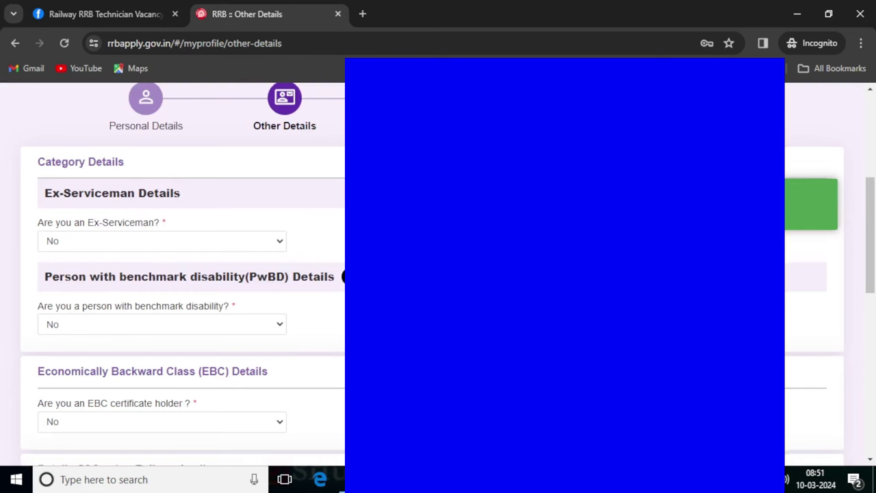
{"action": "scroll", "coordinate": [183, 274], "scroll_direction": "down", "scroll_amount": 10}
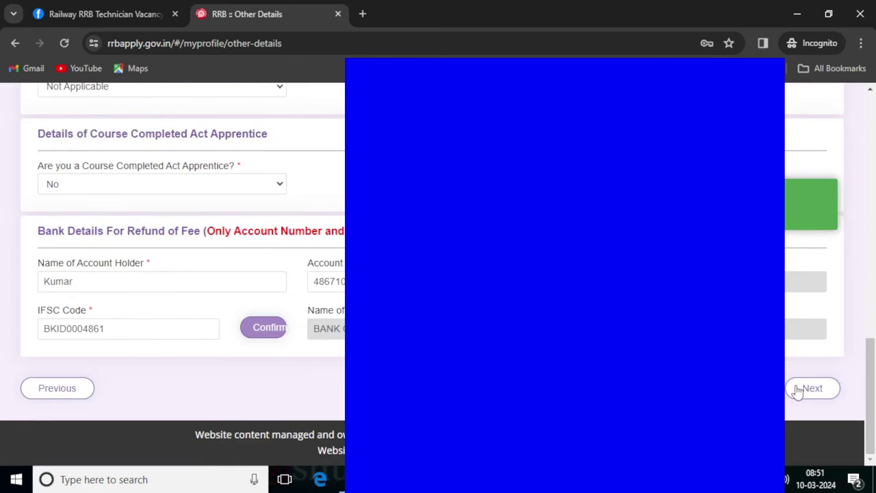
{"action": "left_click", "coordinate": [76, 387]}
Examine the nationality, marital status, religion, identification mark, community and address fields in Personal Details.
{"action": "scroll", "coordinate": [208, 285], "scroll_direction": "down", "scroll_amount": 3}
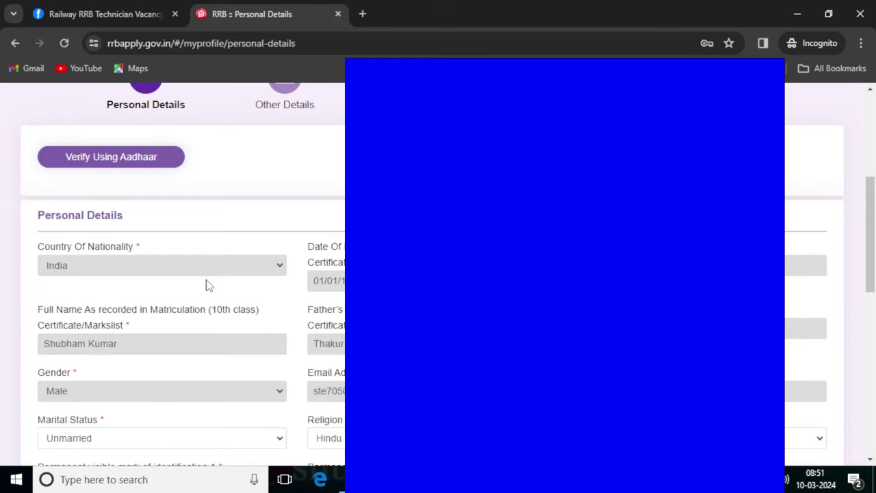
{"action": "scroll", "coordinate": [208, 286], "scroll_direction": "down", "scroll_amount": 2}
{"action": "scroll", "coordinate": [270, 285], "scroll_direction": "down", "scroll_amount": 2}
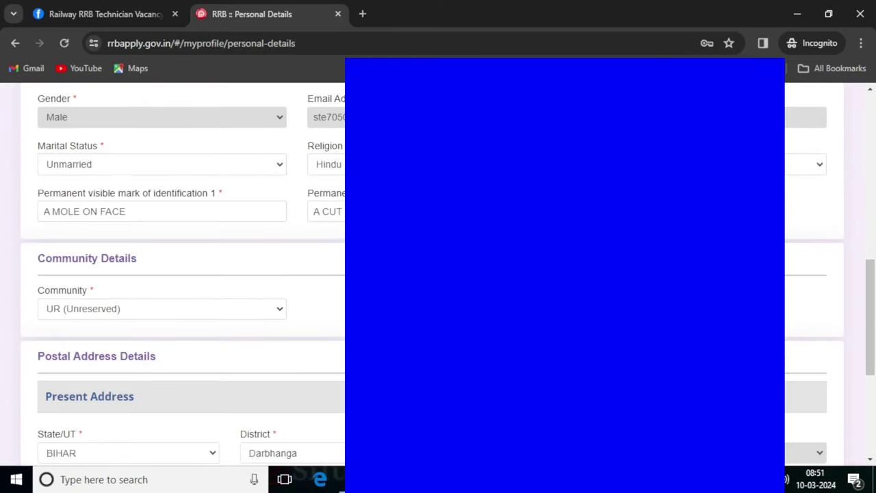
{"action": "scroll", "coordinate": [301, 215], "scroll_direction": "up", "scroll_amount": 2}
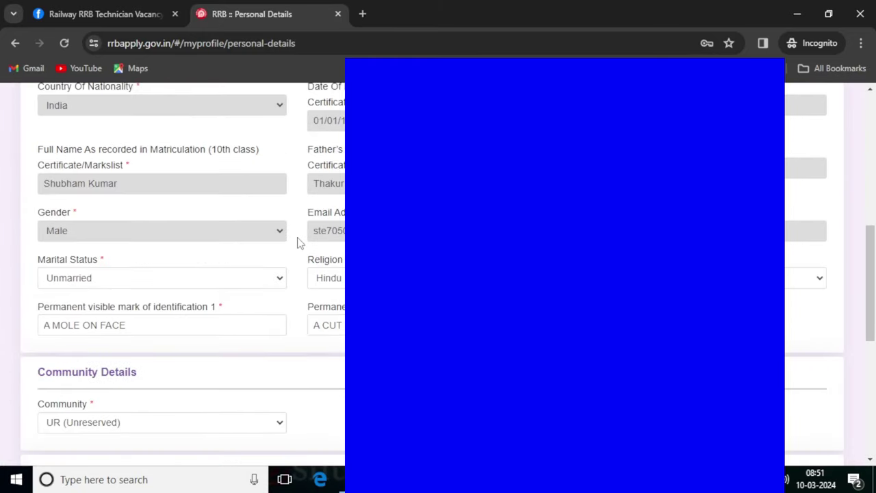
{"action": "scroll", "coordinate": [297, 242], "scroll_direction": "down", "scroll_amount": 3}
{"action": "scroll", "coordinate": [215, 221], "scroll_direction": "up", "scroll_amount": 1}
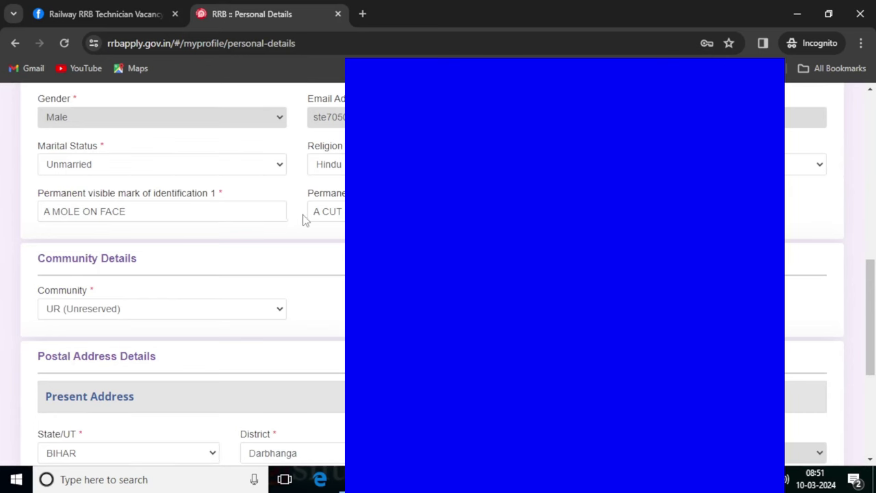
{"action": "scroll", "coordinate": [340, 233], "scroll_direction": "down", "scroll_amount": 1}
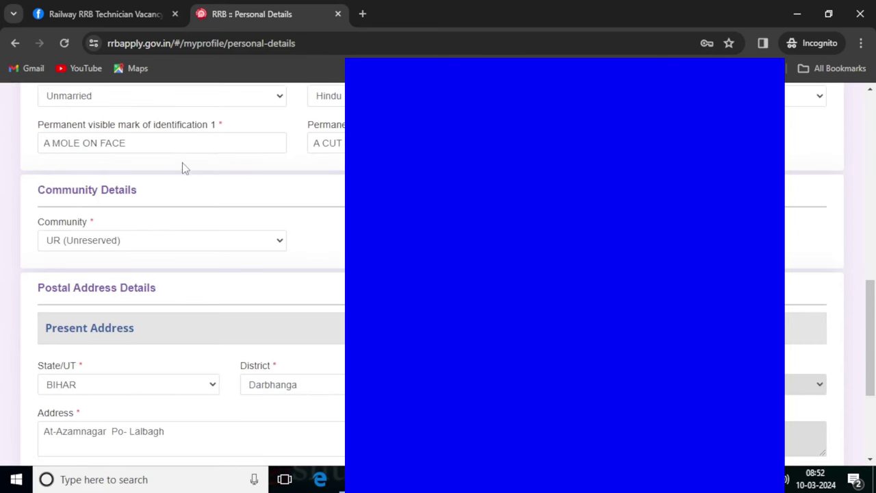
{"action": "scroll", "coordinate": [111, 145], "scroll_direction": "down", "scroll_amount": 1}
{"action": "scroll", "coordinate": [112, 152], "scroll_direction": "up", "scroll_amount": 1}
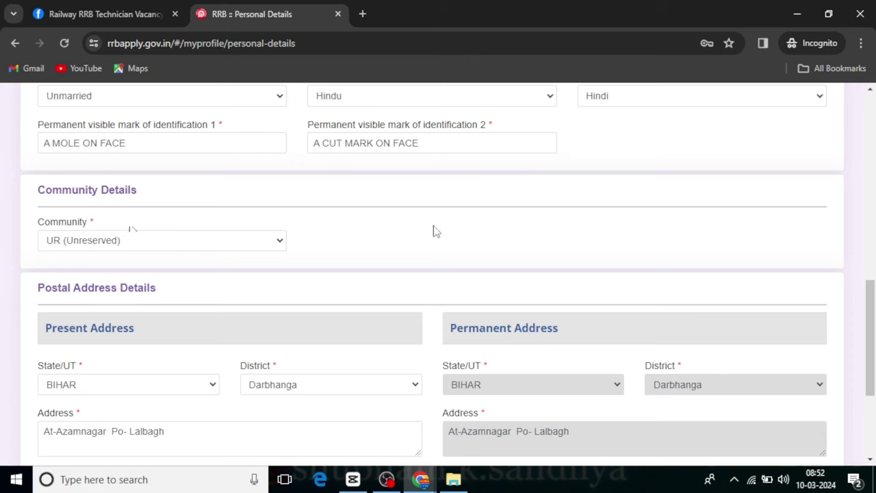
Set the Community to SC (Scheduled Caste) in the Community Details.
{"action": "left_click", "coordinate": [126, 241]}
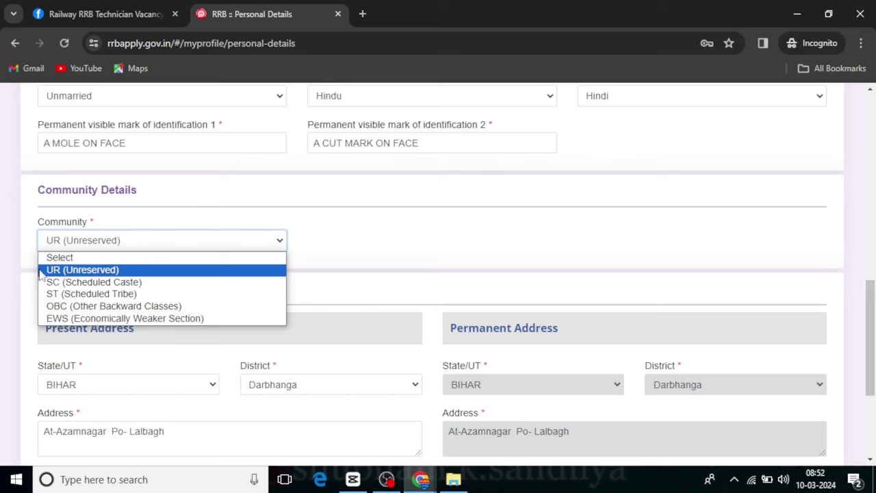
{"action": "left_click", "coordinate": [78, 281]}
{"action": "left_click", "coordinate": [424, 330]}
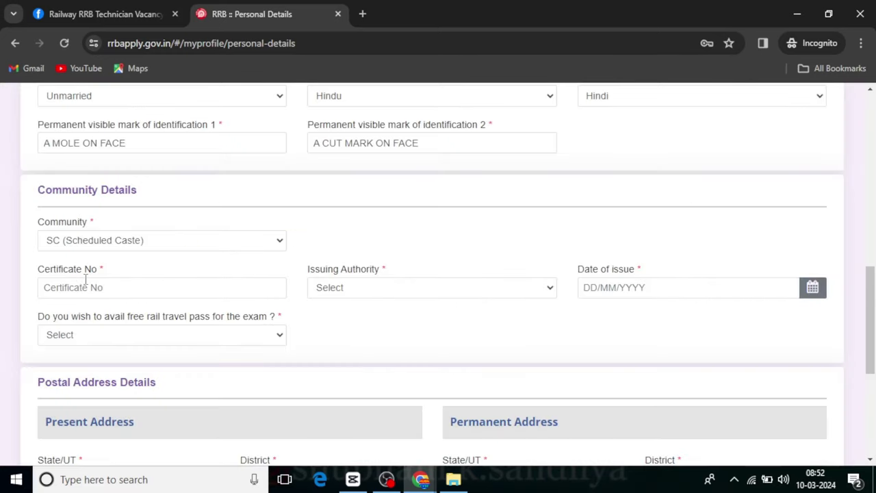
View the available options for the certificate's Issuing Authority and the free rail travel pass question.
{"action": "left_click", "coordinate": [440, 296]}
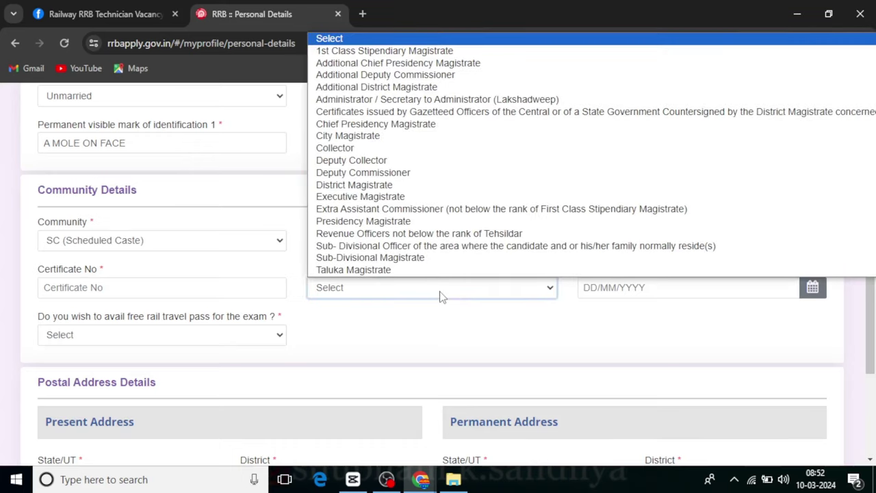
{"action": "left_click", "coordinate": [440, 296]}
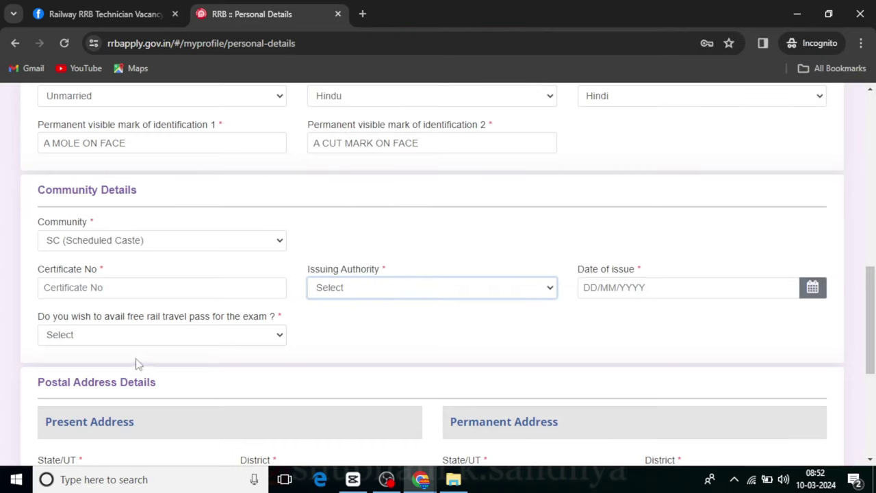
{"action": "left_click", "coordinate": [137, 336]}
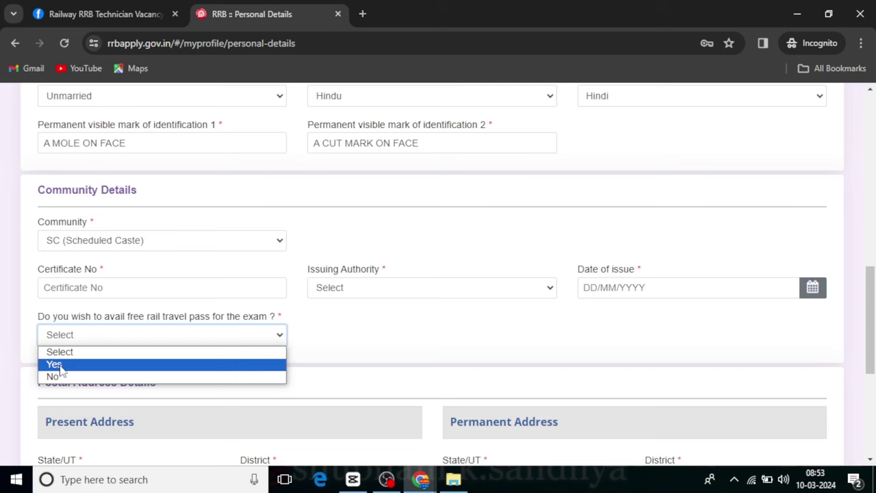
Set the Community to OBC (Other Backward Classes) in the Community Details.
{"action": "left_click", "coordinate": [176, 243]}
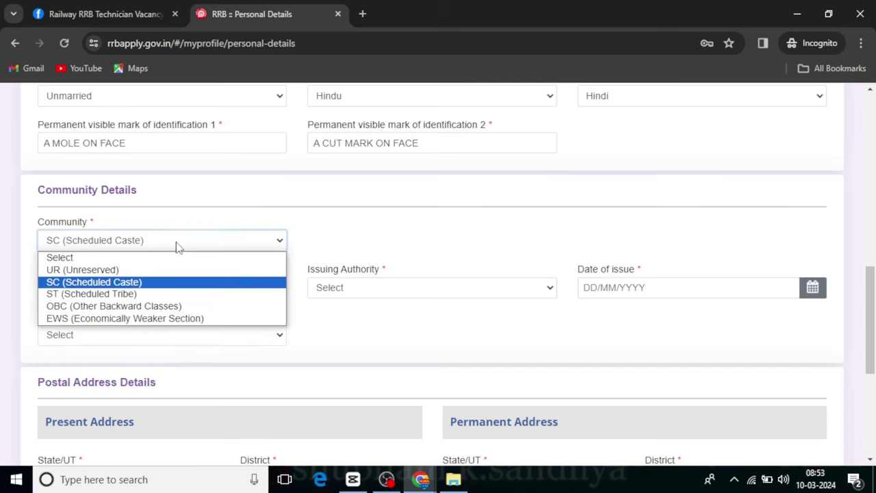
{"action": "left_click", "coordinate": [87, 306]}
{"action": "left_click", "coordinate": [490, 341]}
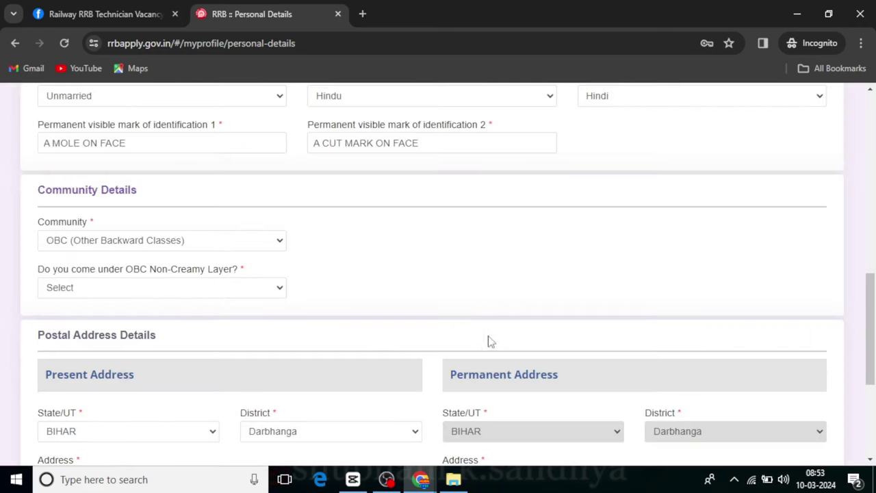
{"action": "left_click", "coordinate": [164, 286]}
{"action": "left_click", "coordinate": [165, 289]}
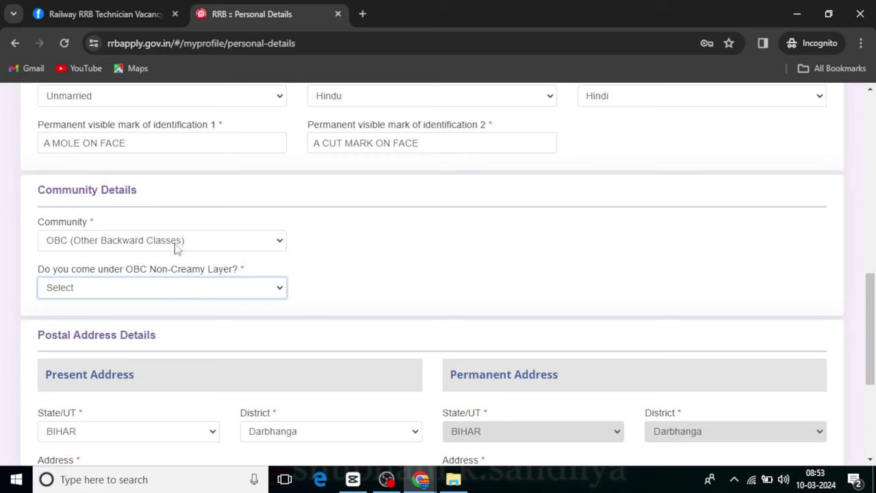
{"action": "left_click", "coordinate": [208, 247]}
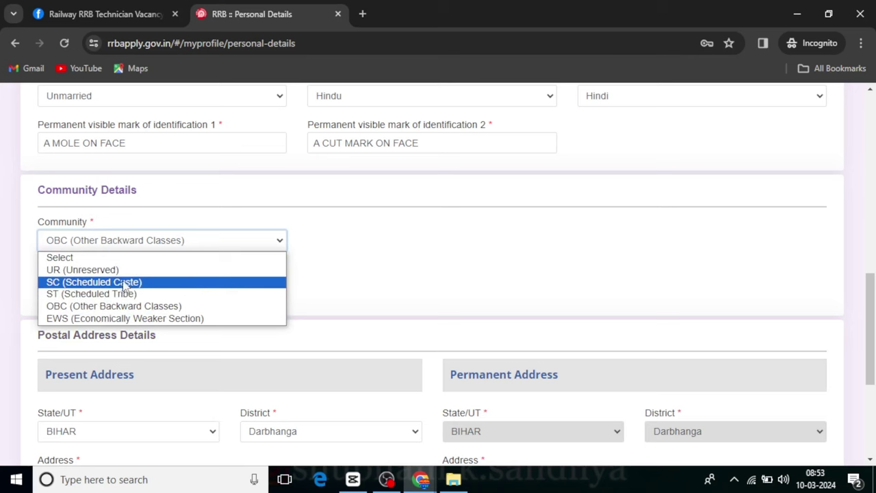
{"action": "left_click", "coordinate": [93, 307]}
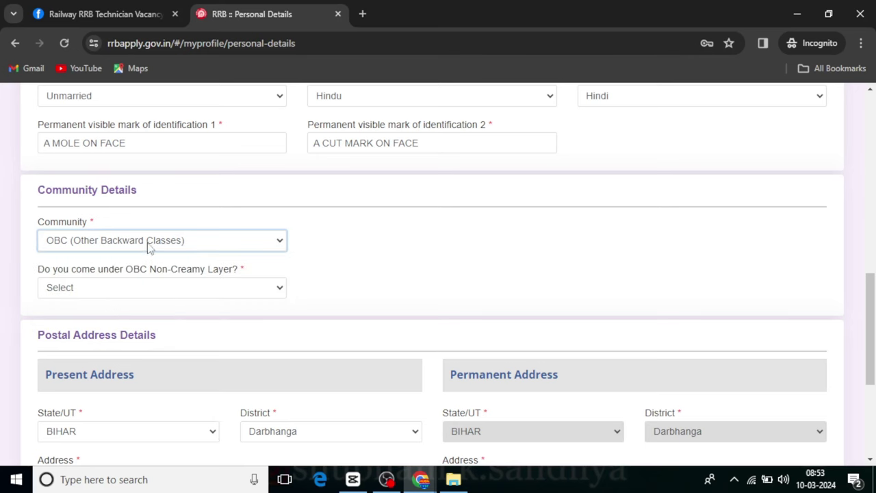
Answer Yes to coming under the OBC Non-Creamy Layer.
{"action": "left_click", "coordinate": [127, 291]}
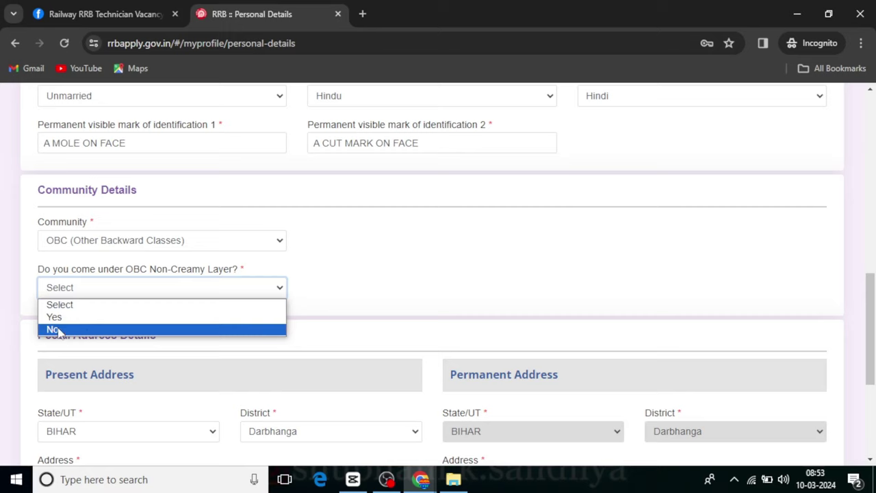
{"action": "left_click", "coordinate": [93, 317]}
{"action": "left_click", "coordinate": [424, 342]}
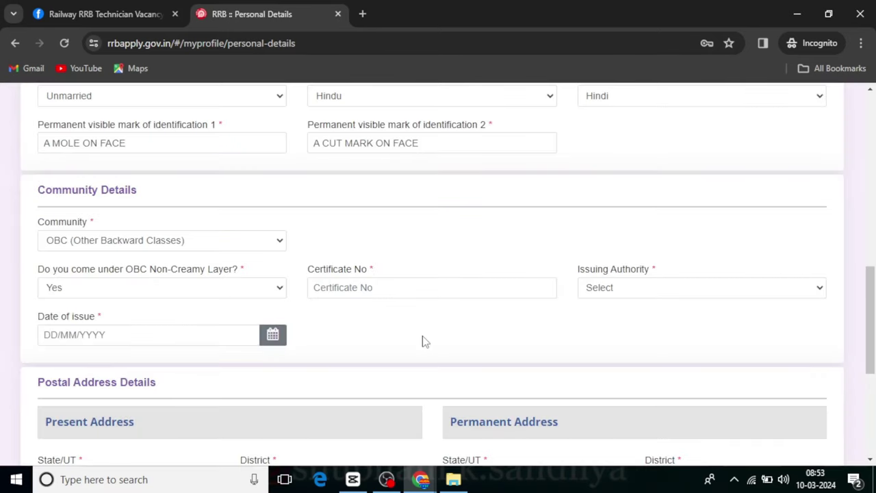
Set the Community to UR (Unreserved) in the Community Details.
{"action": "scroll", "coordinate": [425, 339], "scroll_direction": "down", "scroll_amount": 1}
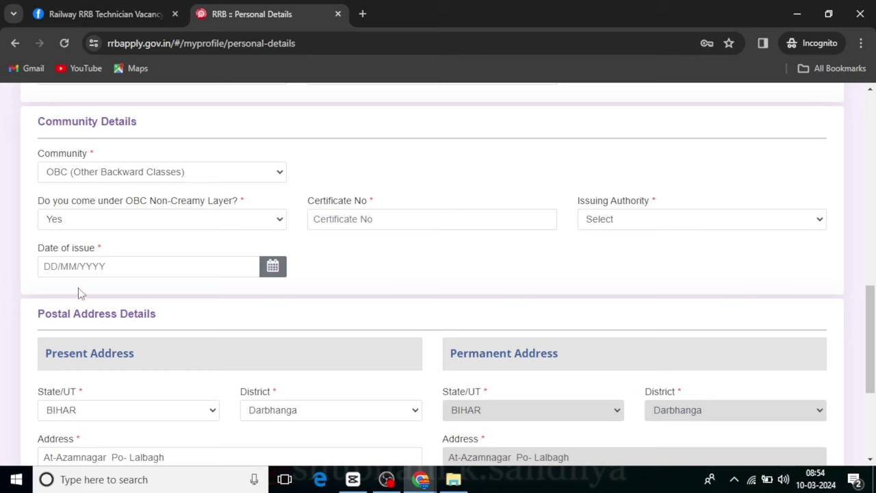
{"action": "left_click", "coordinate": [169, 175]}
{"action": "left_click", "coordinate": [127, 201]}
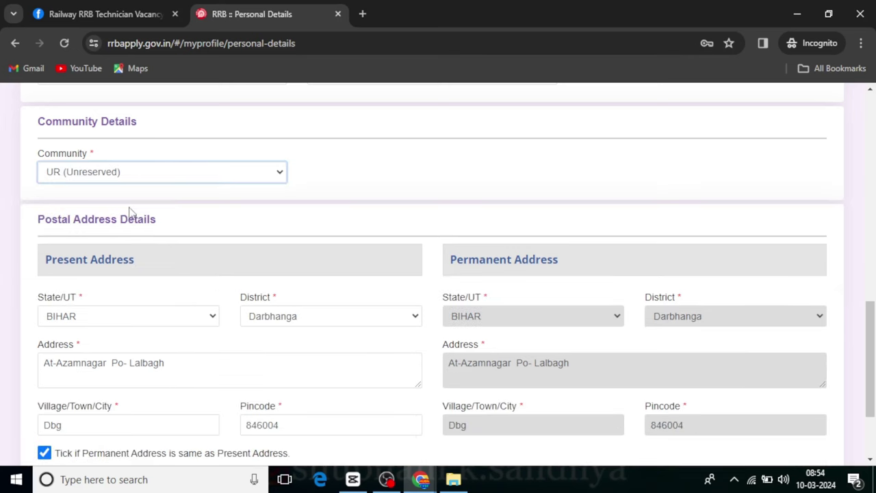
Set the Community to EWS (Economically Weaker Section) and agree to the EWS information notice.
{"action": "left_click", "coordinate": [237, 177]}
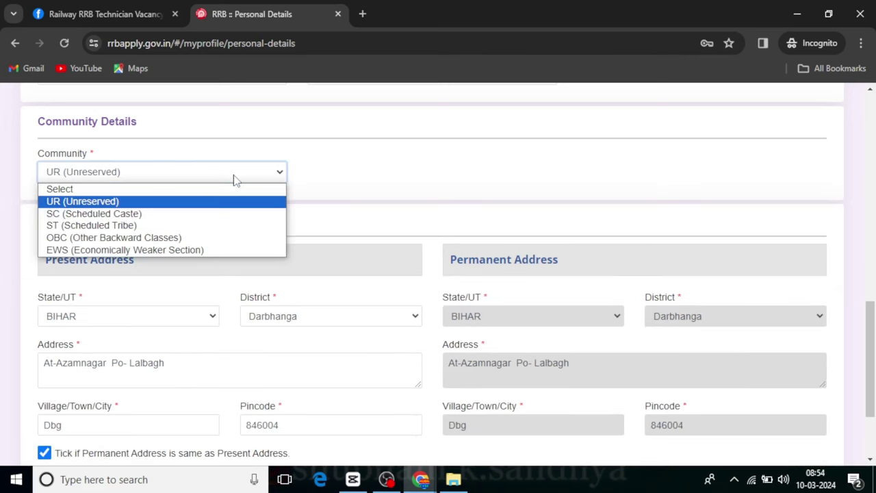
{"action": "left_click", "coordinate": [135, 249]}
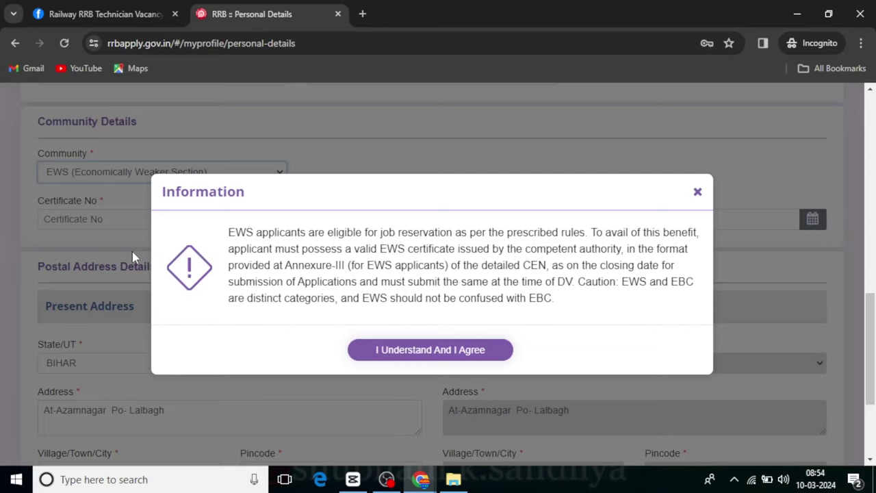
{"action": "left_click", "coordinate": [452, 354]}
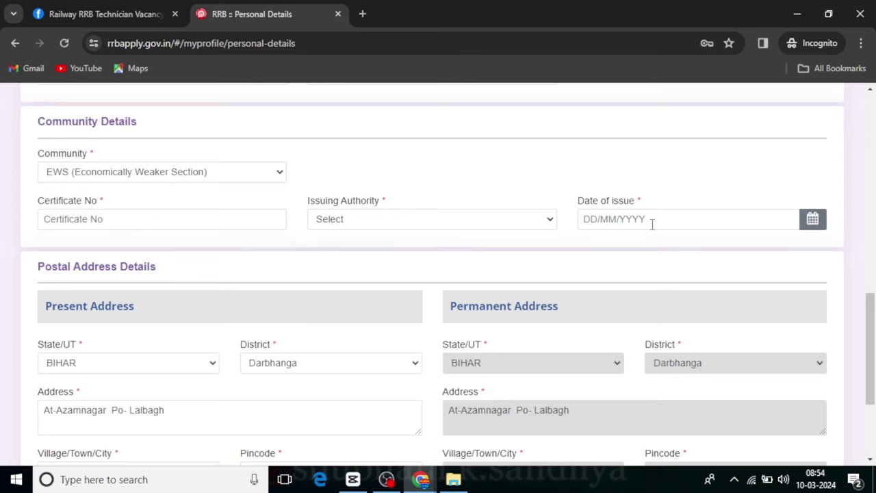
Set the Community back to UR (Unreserved), and save the personal details to proceed to Other Details.
{"action": "left_click", "coordinate": [232, 171]}
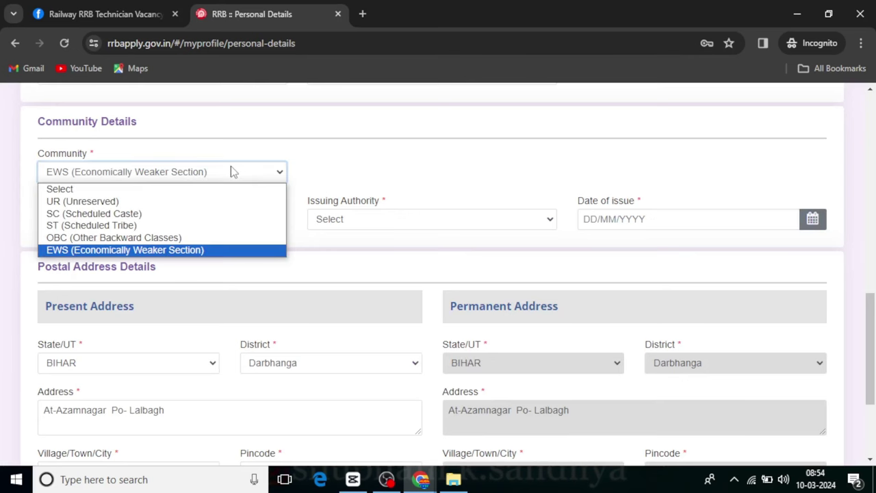
{"action": "left_click", "coordinate": [182, 201]}
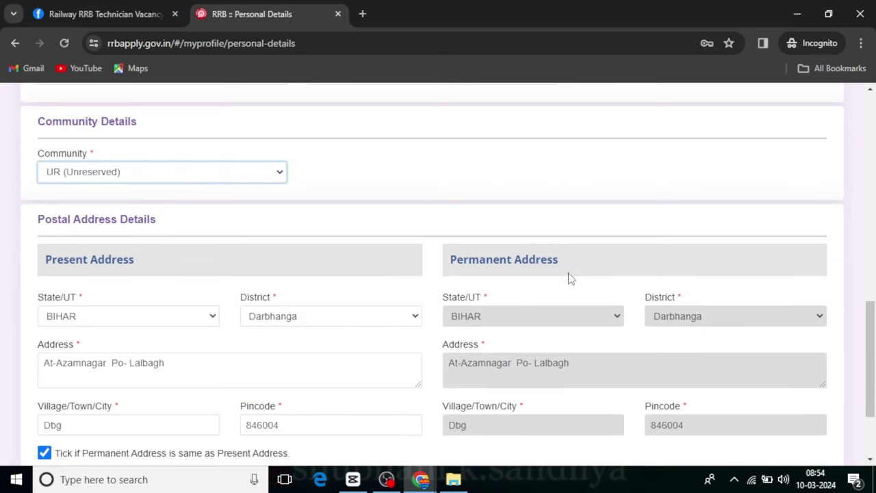
{"action": "scroll", "coordinate": [572, 275], "scroll_direction": "down", "scroll_amount": 3}
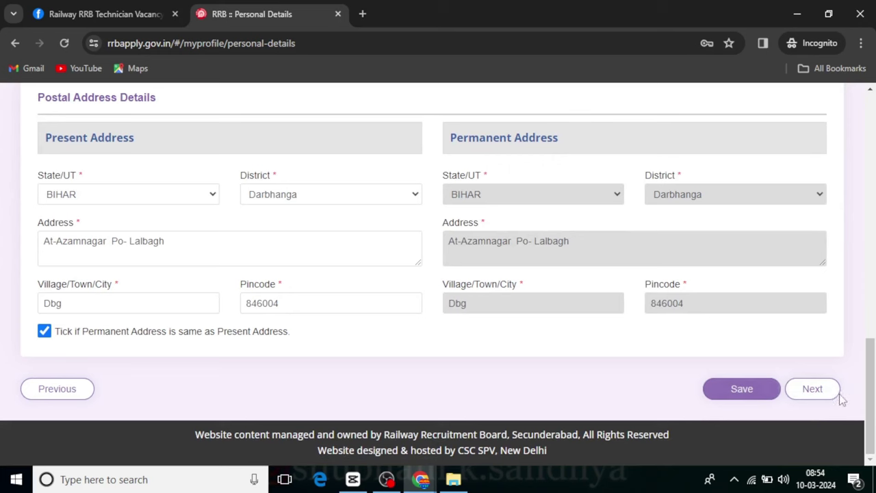
{"action": "left_click", "coordinate": [742, 388]}
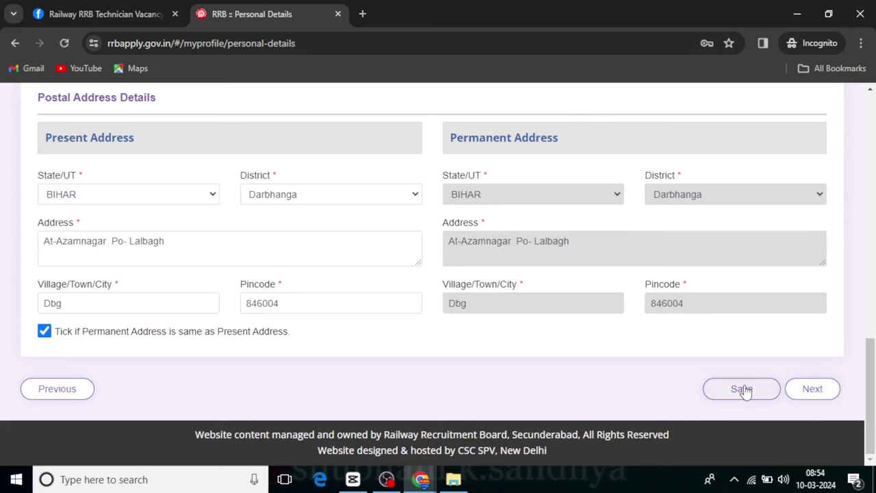
{"action": "left_click", "coordinate": [810, 397]}
Review the ex-serviceman, benchmark disability, EBC, railway employee and current employment questions in Other Details.
{"action": "scroll", "coordinate": [469, 276], "scroll_direction": "down", "scroll_amount": 4}
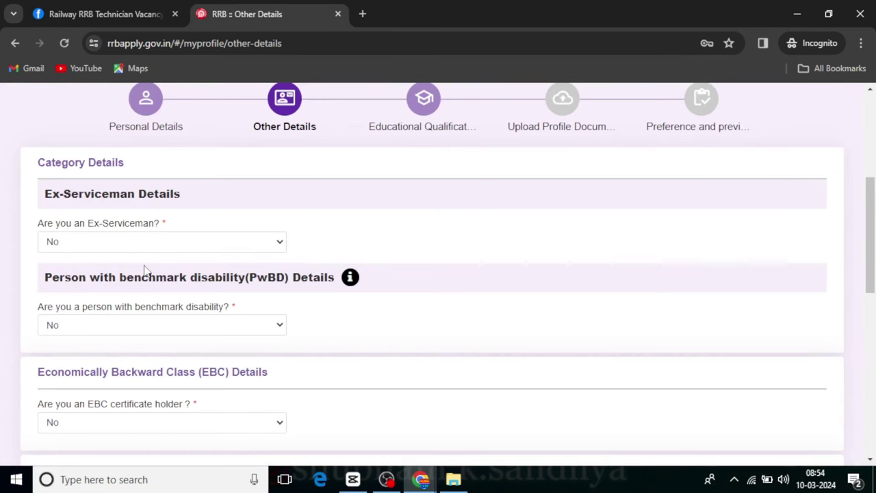
{"action": "scroll", "coordinate": [319, 313], "scroll_direction": "down", "scroll_amount": 1}
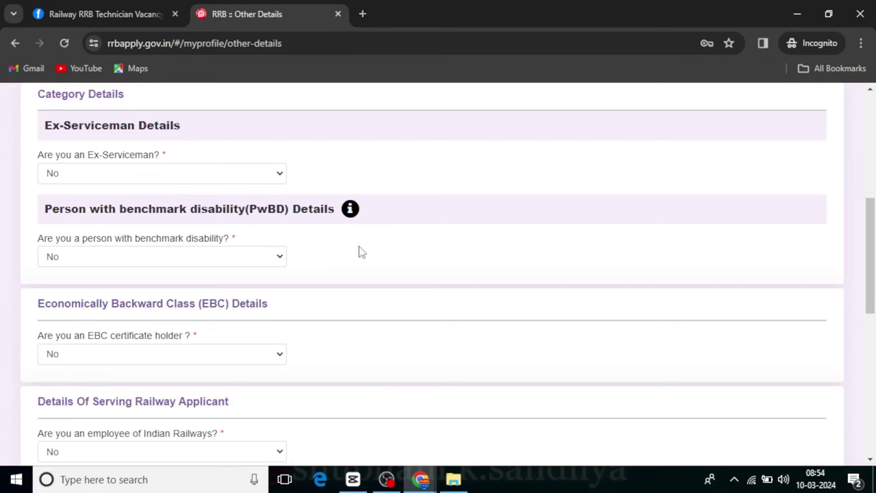
{"action": "scroll", "coordinate": [355, 252], "scroll_direction": "down", "scroll_amount": 1}
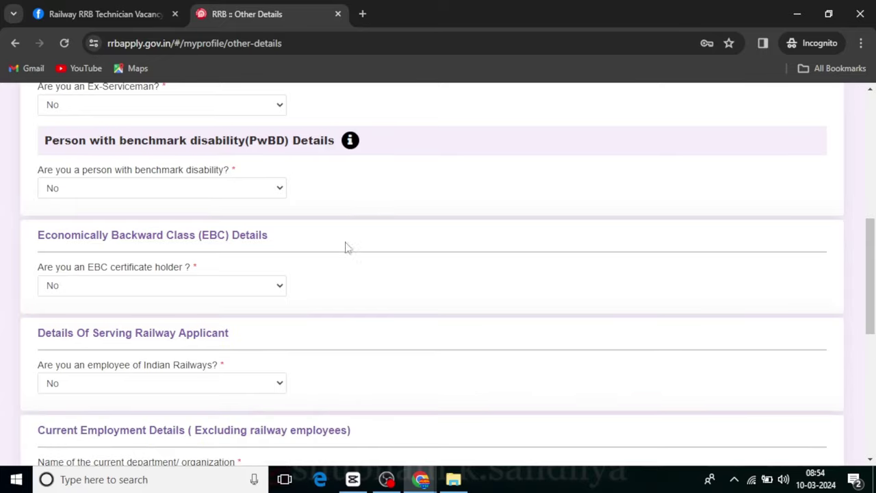
{"action": "scroll", "coordinate": [310, 366], "scroll_direction": "down", "scroll_amount": 2}
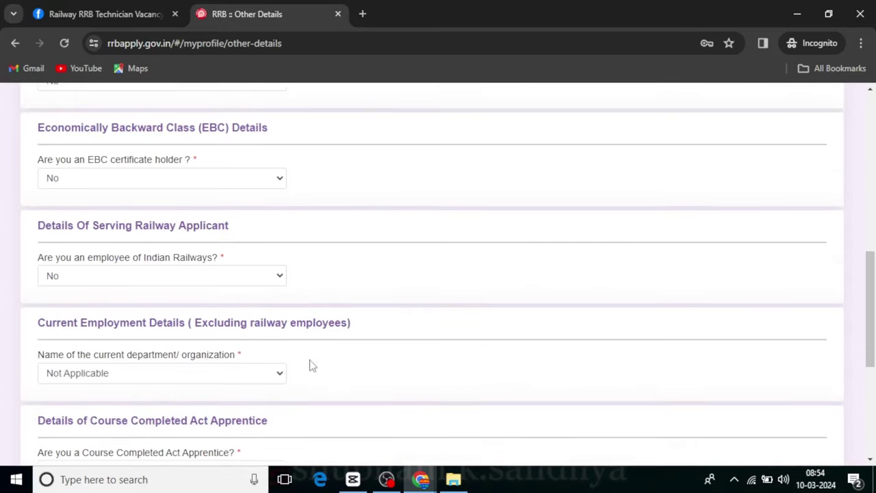
{"action": "scroll", "coordinate": [109, 228], "scroll_direction": "up", "scroll_amount": 1}
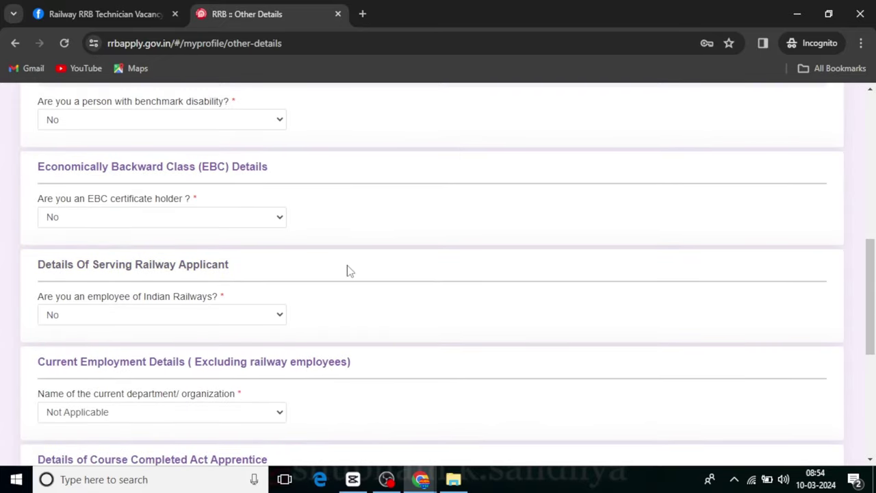
{"action": "scroll", "coordinate": [78, 252], "scroll_direction": "up", "scroll_amount": 1}
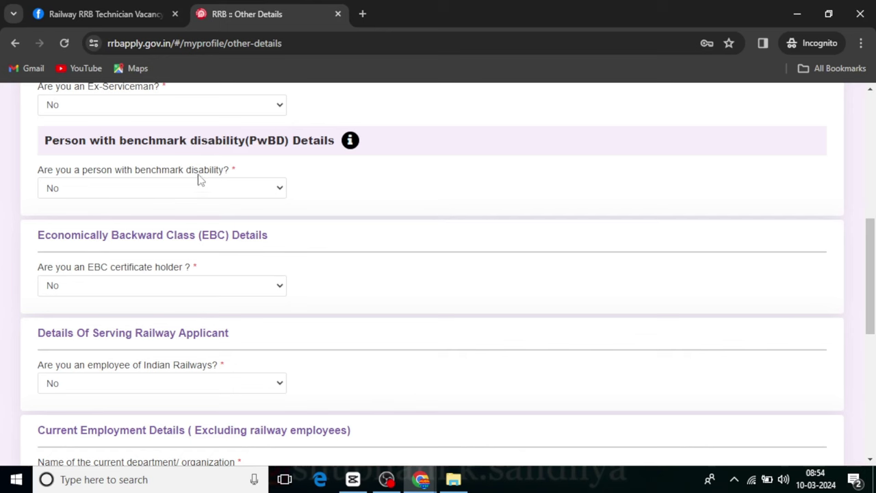
{"action": "scroll", "coordinate": [143, 278], "scroll_direction": "down", "scroll_amount": 1}
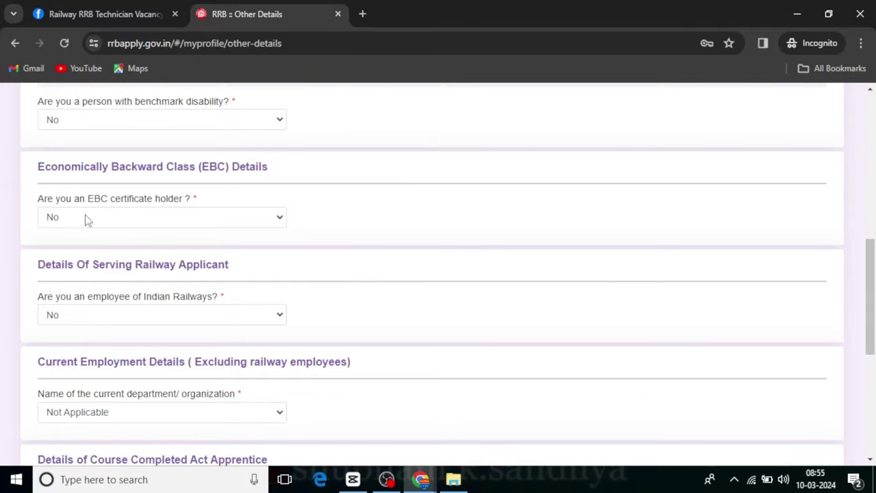
Answer Yes to being an EBC certificate holder and agree to the EBC information notice.
{"action": "left_click", "coordinate": [174, 218]}
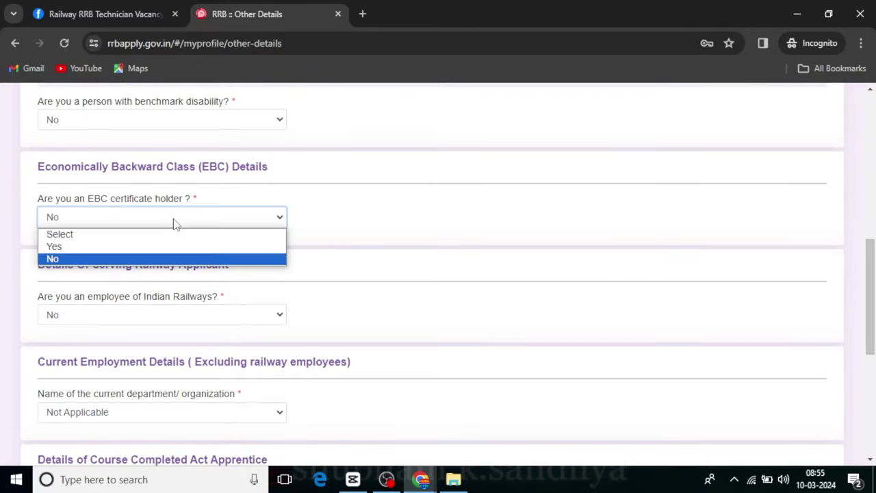
{"action": "left_click", "coordinate": [104, 251]}
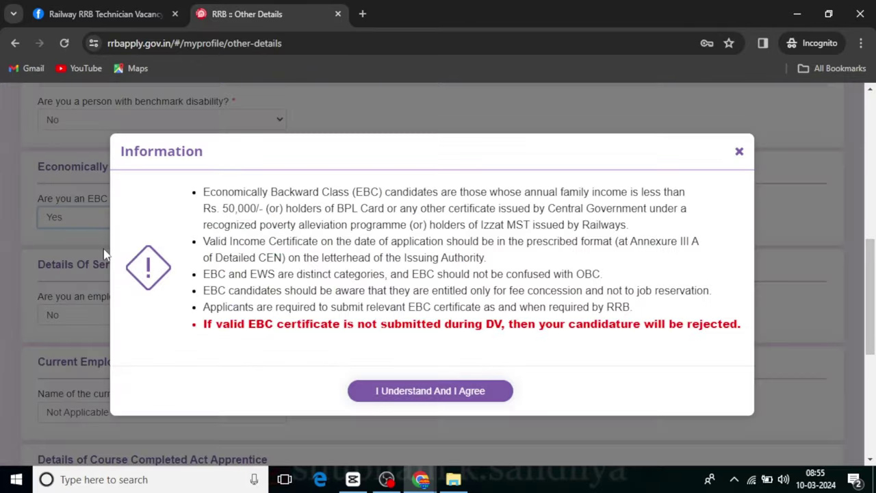
{"action": "left_click", "coordinate": [408, 394]}
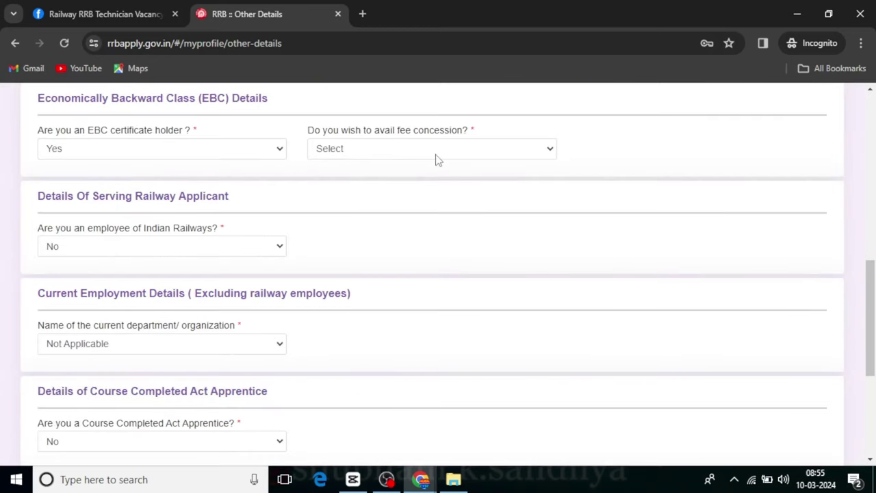
Answer Yes to availing the fee concession in the EBC Details.
{"action": "scroll", "coordinate": [374, 254], "scroll_direction": "up", "scroll_amount": 1}
{"action": "scroll", "coordinate": [276, 342], "scroll_direction": "down", "scroll_amount": 1}
{"action": "scroll", "coordinate": [399, 226], "scroll_direction": "up", "scroll_amount": 1}
{"action": "left_click", "coordinate": [395, 220]}
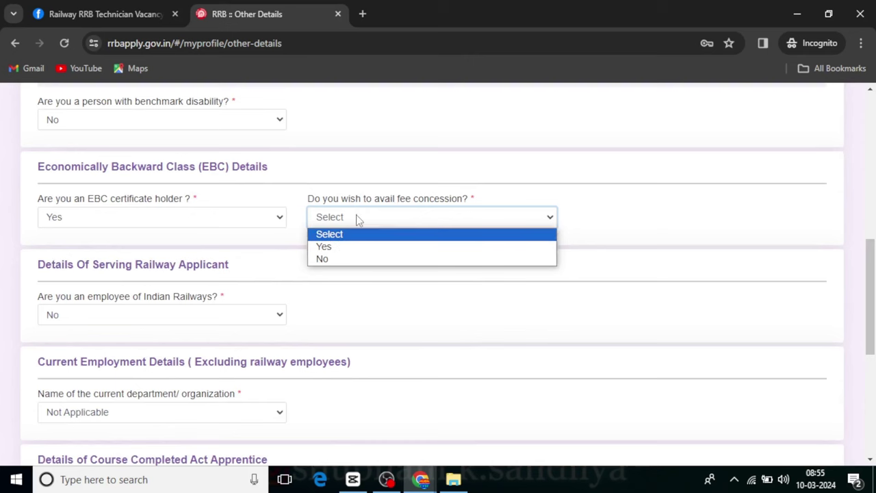
{"action": "left_click", "coordinate": [330, 248]}
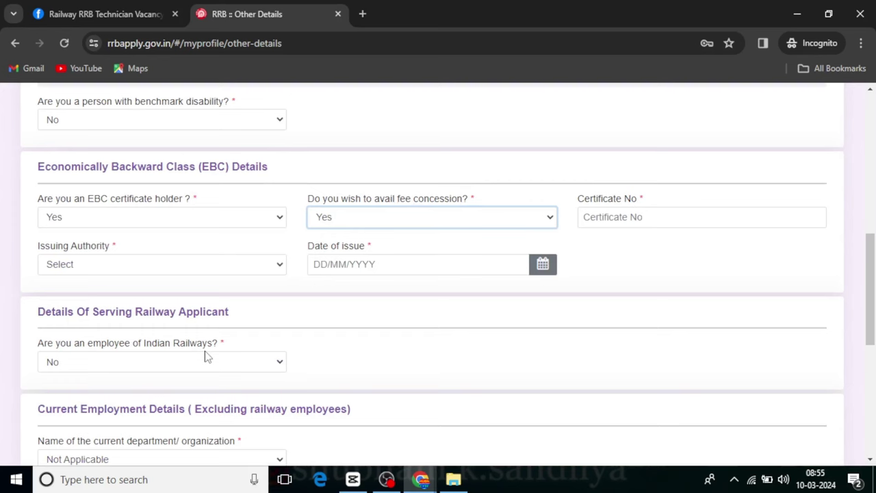
Review the railway employee and current employment answers, and select No for being a Course Completed Act Apprentice.
{"action": "scroll", "coordinate": [208, 356], "scroll_direction": "down", "scroll_amount": 1}
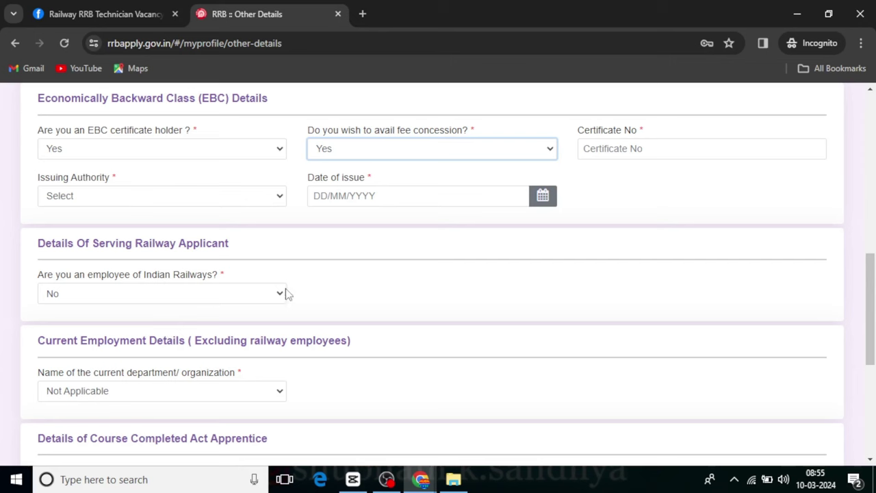
{"action": "scroll", "coordinate": [142, 299], "scroll_direction": "down", "scroll_amount": 2}
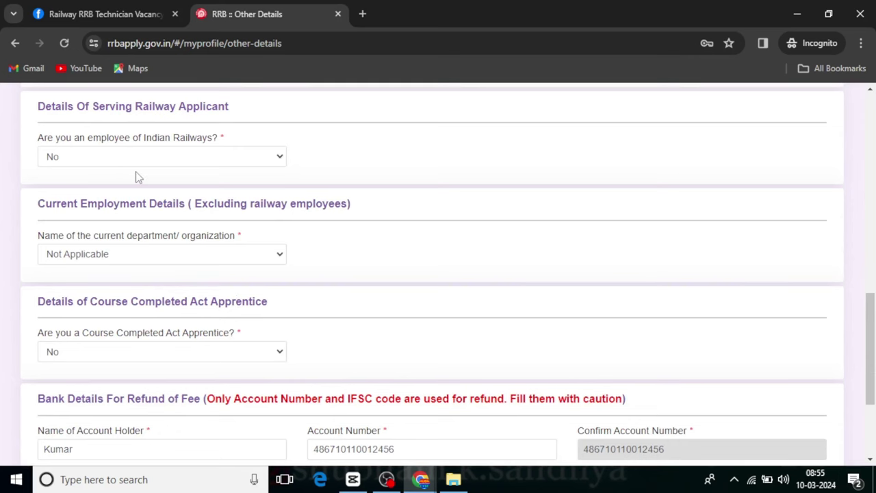
{"action": "scroll", "coordinate": [306, 245], "scroll_direction": "down", "scroll_amount": 2}
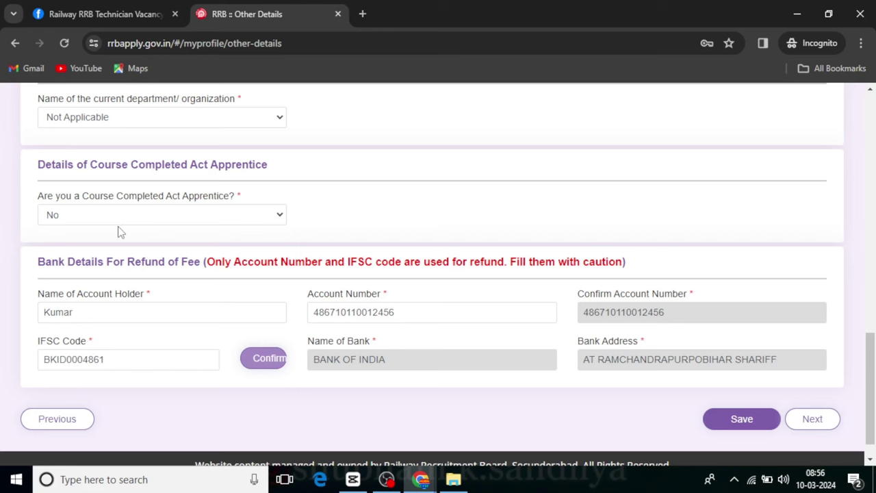
{"action": "left_click", "coordinate": [150, 212]}
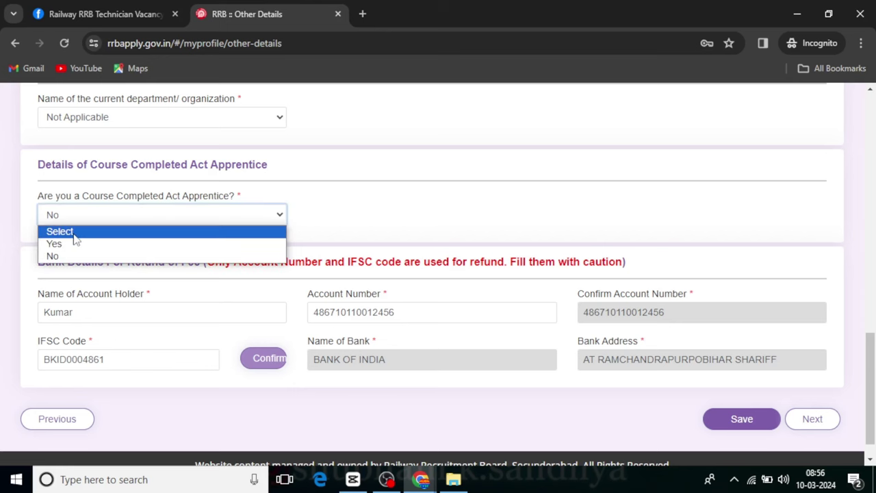
{"action": "left_click", "coordinate": [74, 257]}
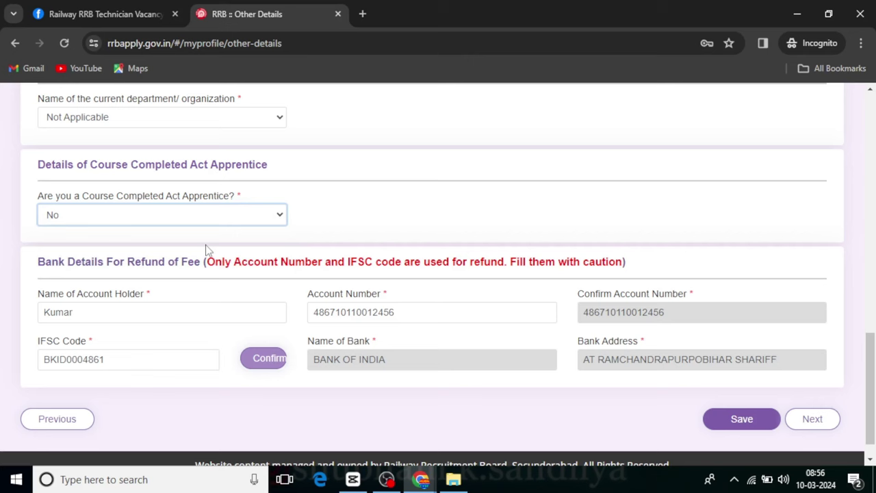
Answer Yes to being a Course Completed Act Apprentice to show the trade, training and certificate fields.
{"action": "left_click", "coordinate": [235, 215]}
{"action": "left_click", "coordinate": [139, 243]}
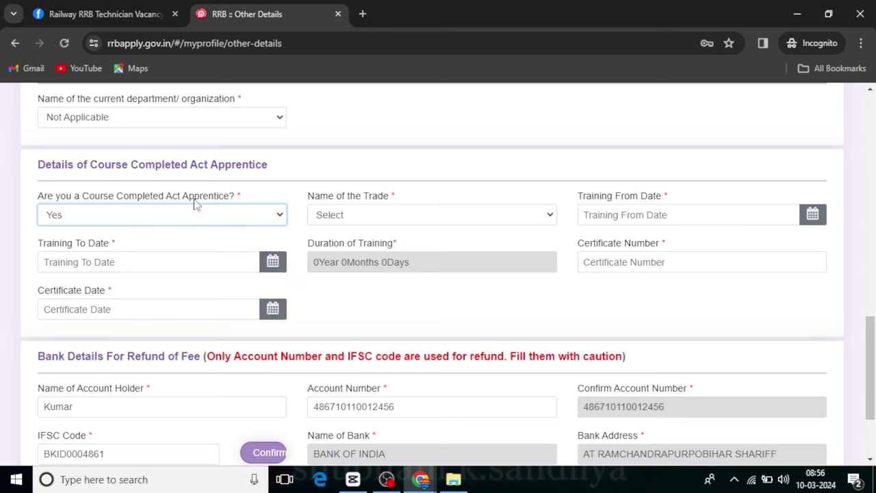
{"action": "left_click", "coordinate": [183, 223]}
{"action": "left_click", "coordinate": [120, 249]}
Set the Course Completed Act Apprentice answer back to No and try to save the Other Details.
{"action": "left_click", "coordinate": [112, 223]}
{"action": "left_click", "coordinate": [85, 255]}
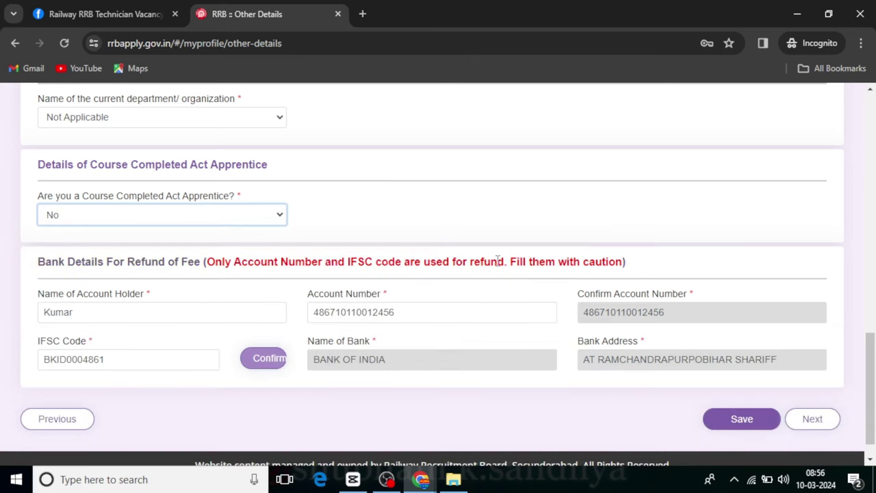
{"action": "scroll", "coordinate": [161, 278], "scroll_direction": "down", "scroll_amount": 1}
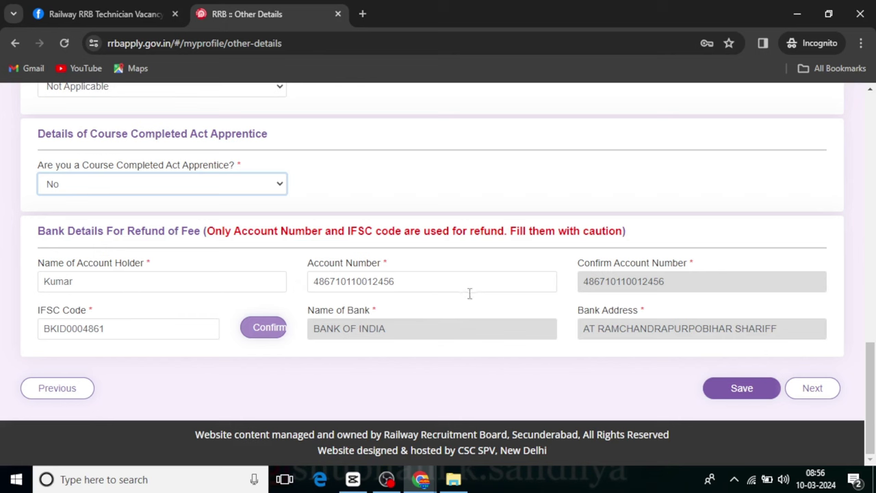
{"action": "left_click", "coordinate": [738, 388]}
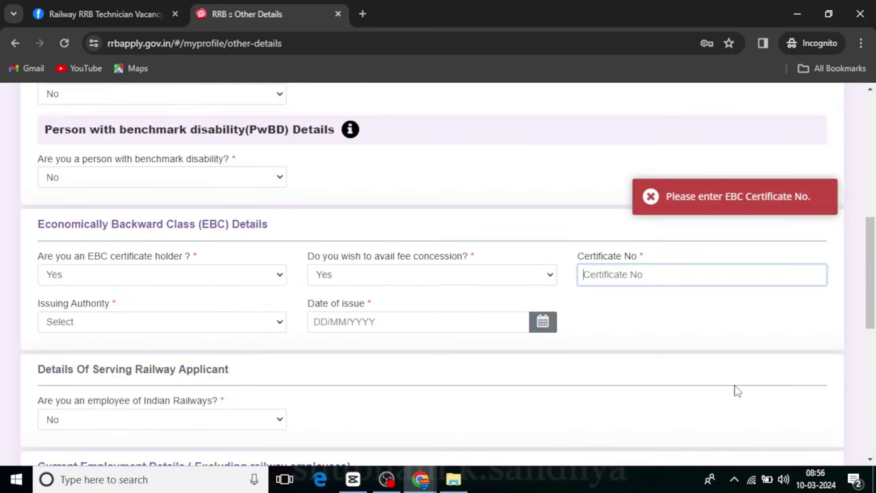
Set the EBC certificate holder answer to No in the EBC Details.
{"action": "scroll", "coordinate": [457, 286], "scroll_direction": "down", "scroll_amount": 4}
{"action": "scroll", "coordinate": [462, 288], "scroll_direction": "up", "scroll_amount": 2}
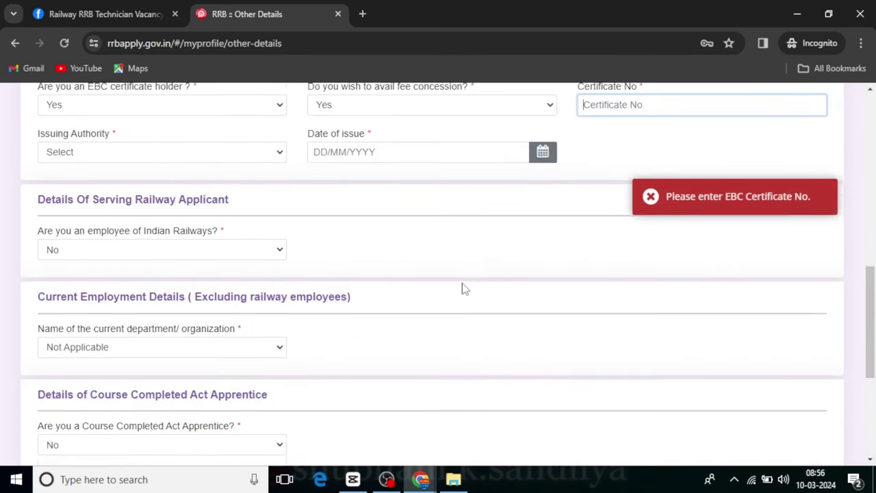
{"action": "scroll", "coordinate": [91, 276], "scroll_direction": "up", "scroll_amount": 1}
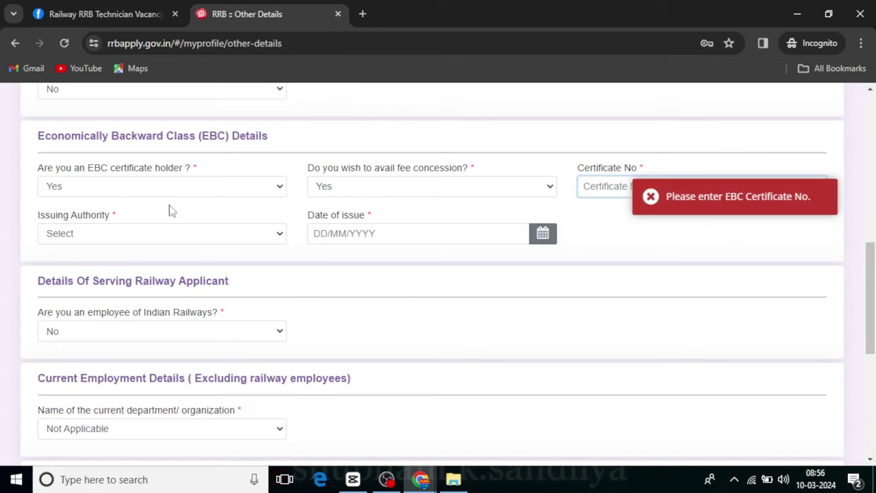
{"action": "left_click", "coordinate": [151, 193]}
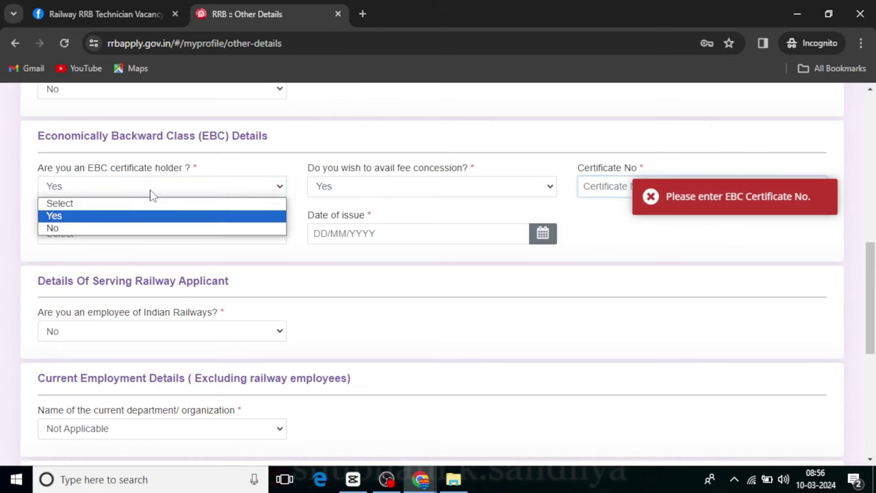
{"action": "left_click", "coordinate": [71, 228]}
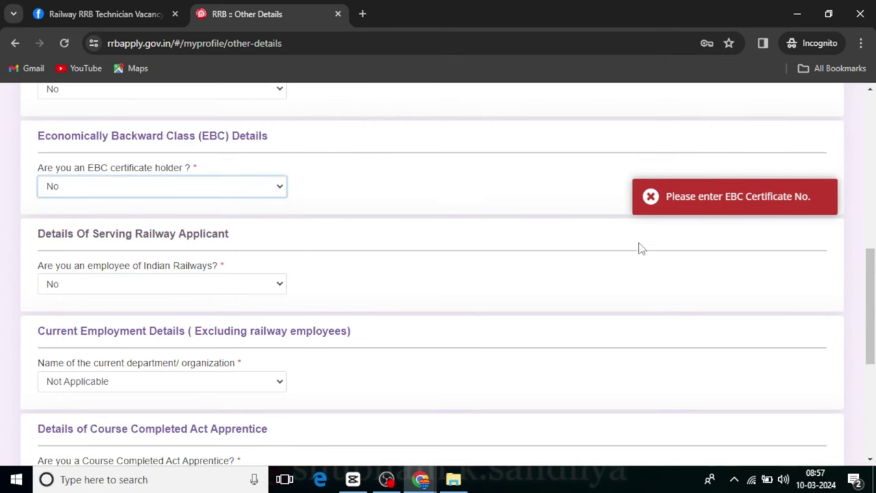
{"action": "scroll", "coordinate": [640, 249], "scroll_direction": "down", "scroll_amount": 5}
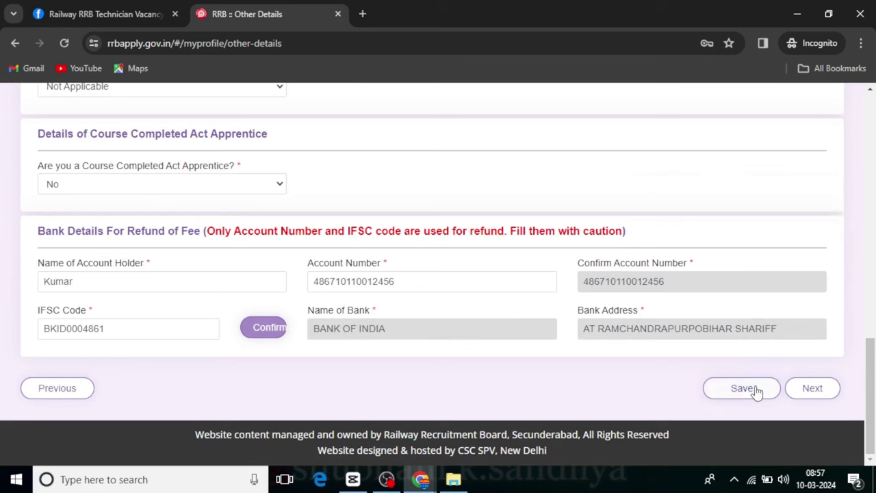
Save the Other Details and continue to the Educational Qualification section.
{"action": "left_click", "coordinate": [753, 389]}
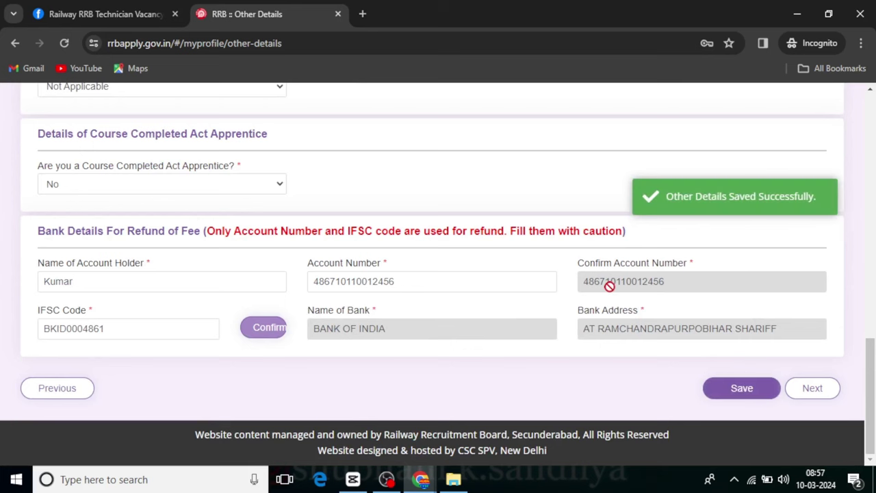
{"action": "left_click", "coordinate": [822, 388]}
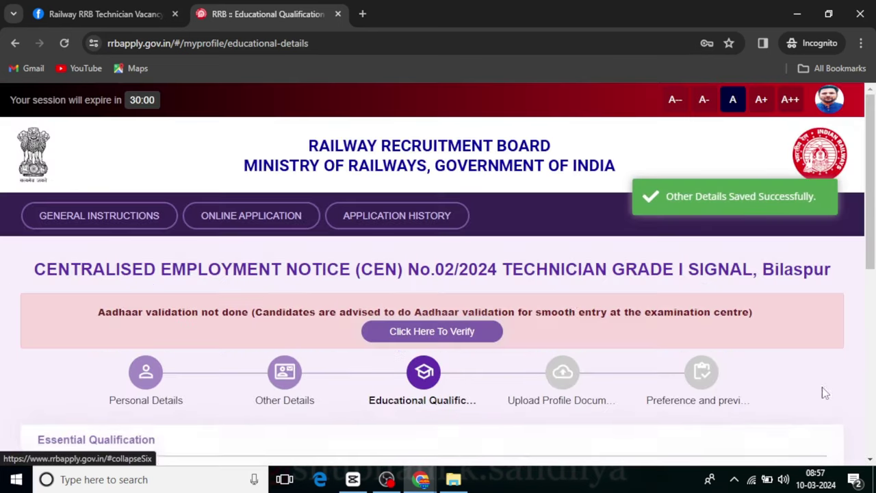
Open the Matriculation/SSLC entry for editing under Essential Qualification and update it with its existing details.
{"action": "scroll", "coordinate": [822, 387], "scroll_direction": "down", "scroll_amount": 4}
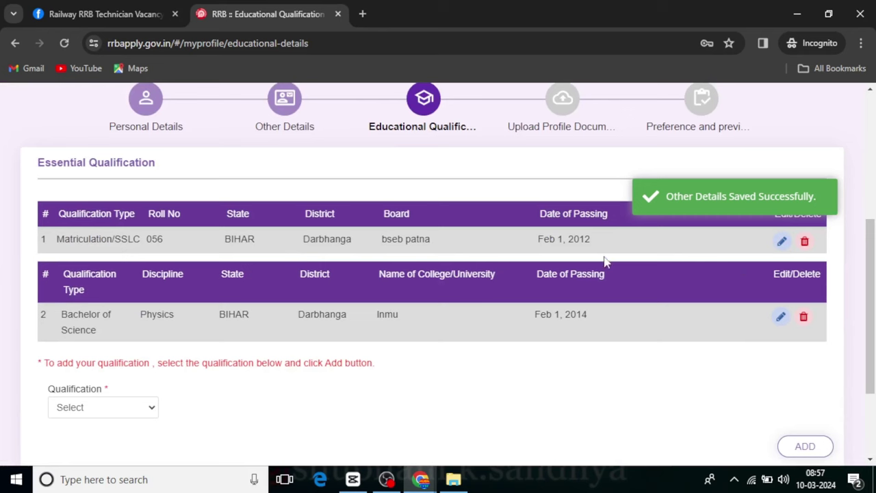
{"action": "left_click", "coordinate": [781, 242]}
{"action": "scroll", "coordinate": [249, 311], "scroll_direction": "down", "scroll_amount": 2}
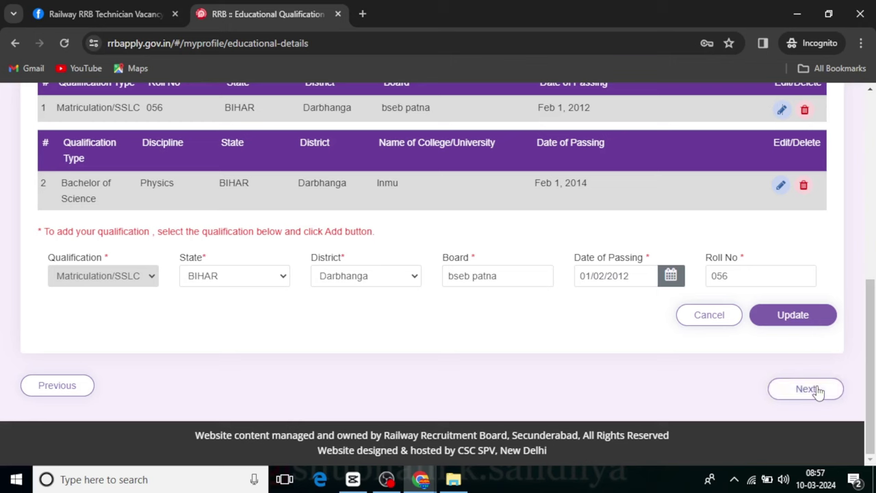
{"action": "left_click", "coordinate": [794, 322]}
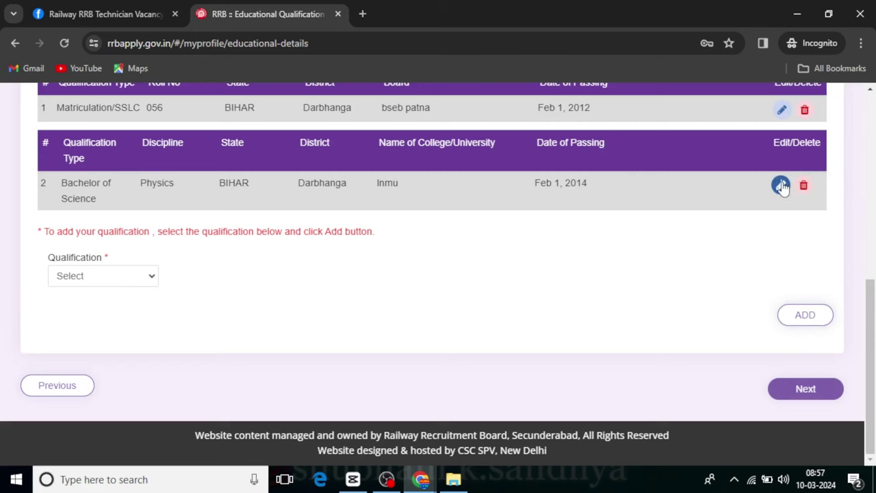
Open the Bachelor of Science entry for editing and update it with its existing details.
{"action": "left_click", "coordinate": [781, 185]}
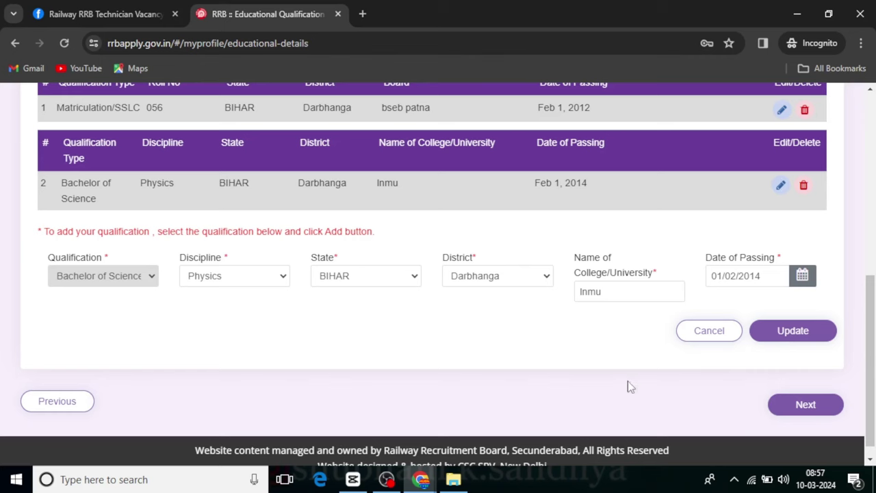
{"action": "left_click", "coordinate": [807, 343]}
{"action": "left_click", "coordinate": [807, 343]}
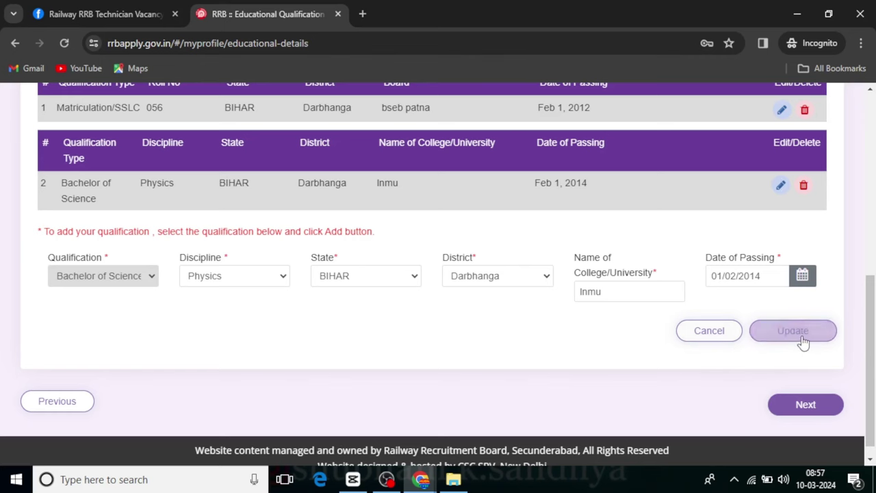
{"action": "left_click", "coordinate": [793, 333]}
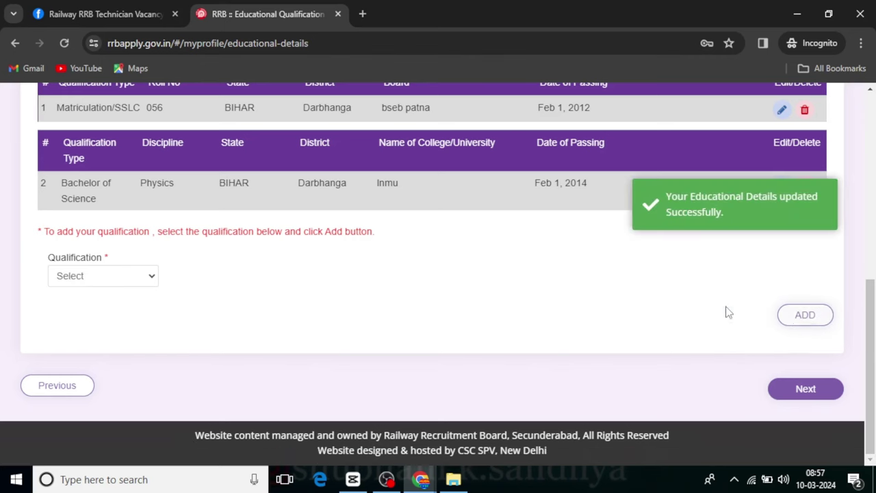
Try to add another qualification without choosing a qualification type, and check the available types.
{"action": "left_click", "coordinate": [798, 322]}
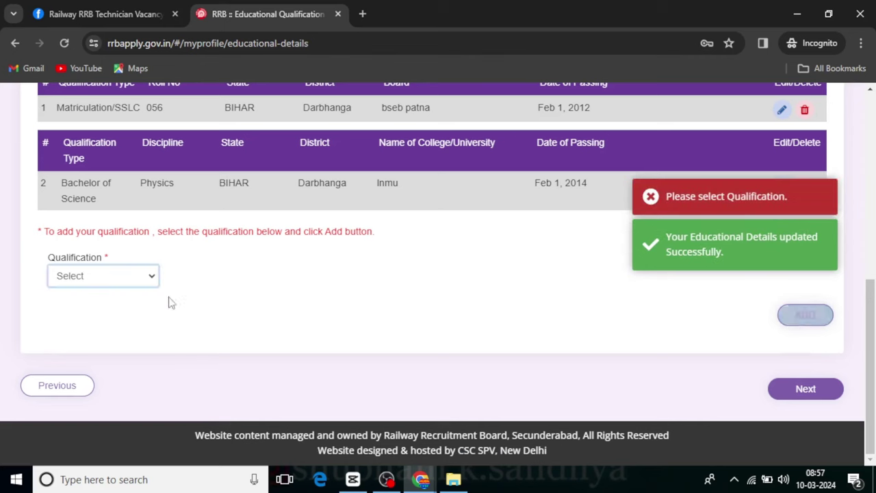
{"action": "left_click", "coordinate": [133, 279]}
{"action": "left_click", "coordinate": [335, 321]}
{"action": "left_click", "coordinate": [356, 317]}
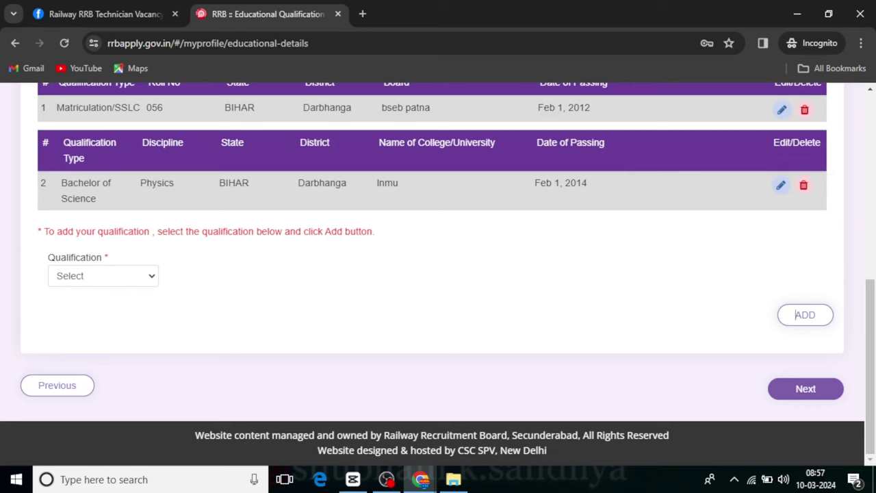
Reopen the Bachelor of Science qualification, check its Physics discipline and update the entry again.
{"action": "left_click", "coordinate": [781, 185]}
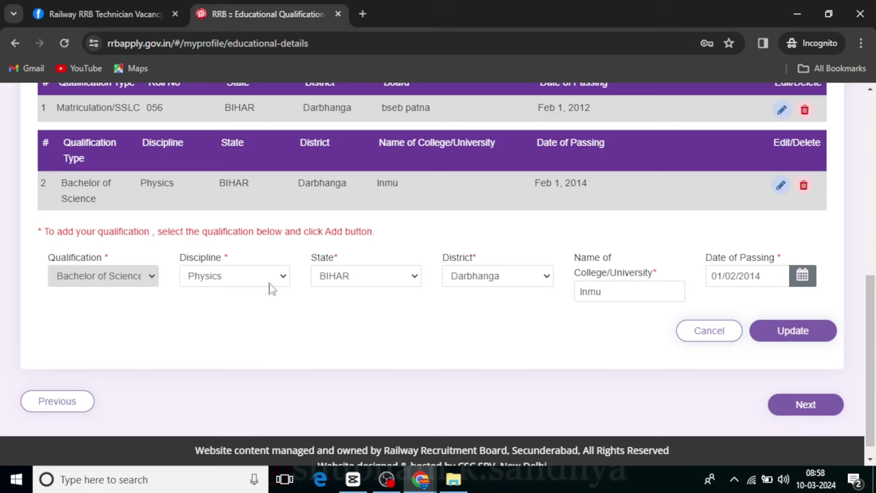
{"action": "left_click", "coordinate": [809, 329]}
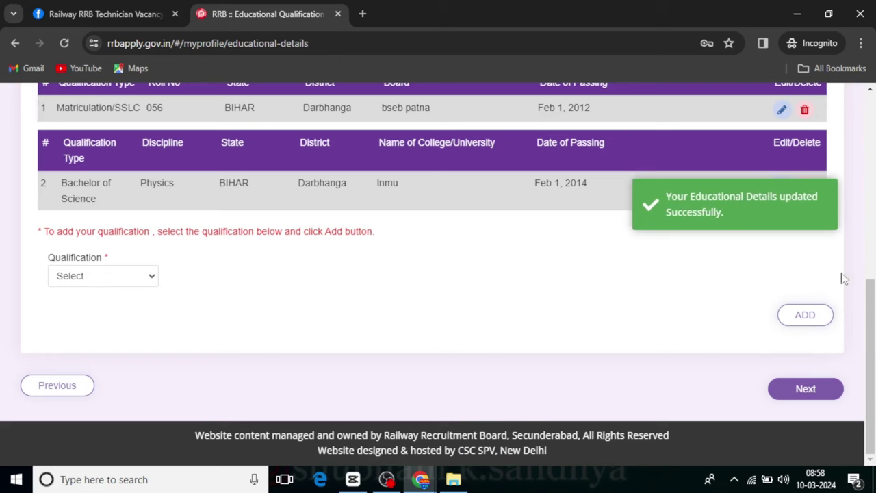
Choose Bachelor of Science as the qualification to add and examine the qualification and discipline options.
{"action": "left_click", "coordinate": [140, 277]}
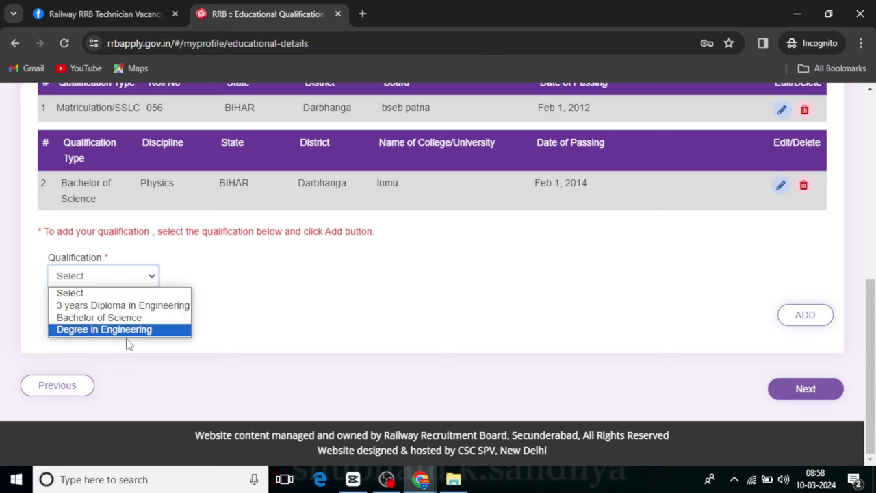
{"action": "left_click", "coordinate": [118, 318]}
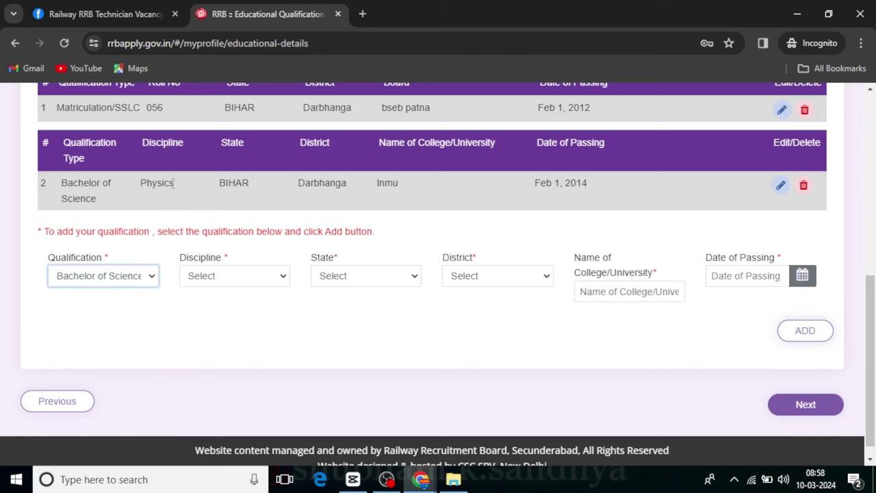
{"action": "left_click", "coordinate": [140, 282]}
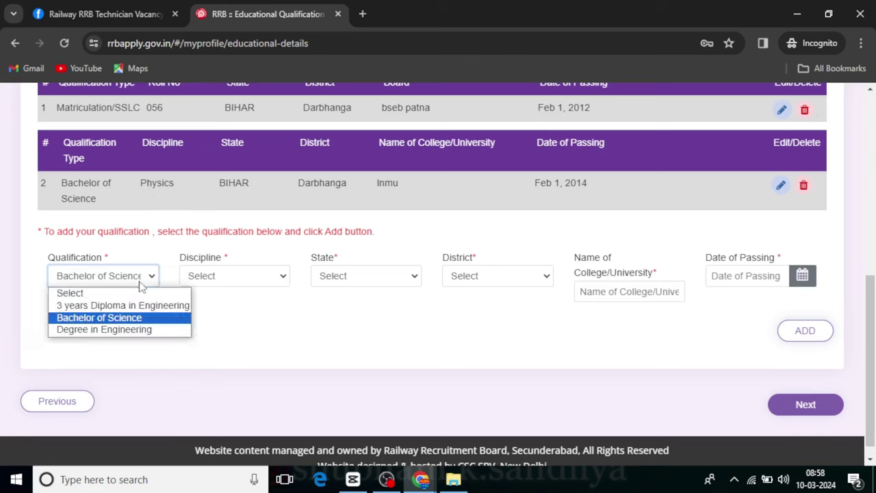
{"action": "left_click", "coordinate": [163, 317]}
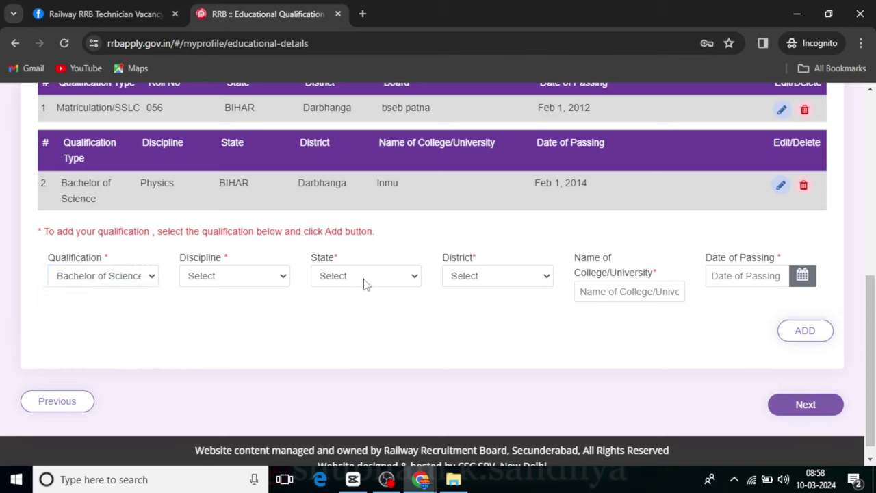
{"action": "left_click", "coordinate": [267, 277]}
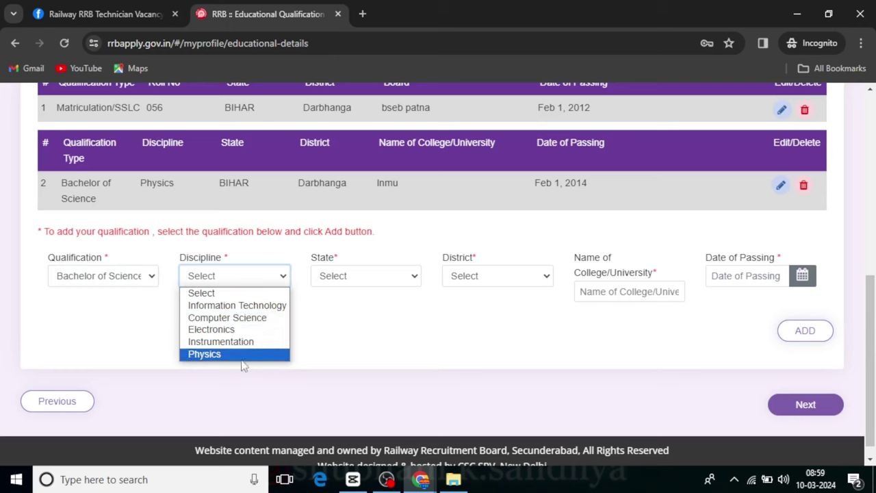
{"action": "left_click", "coordinate": [393, 298]}
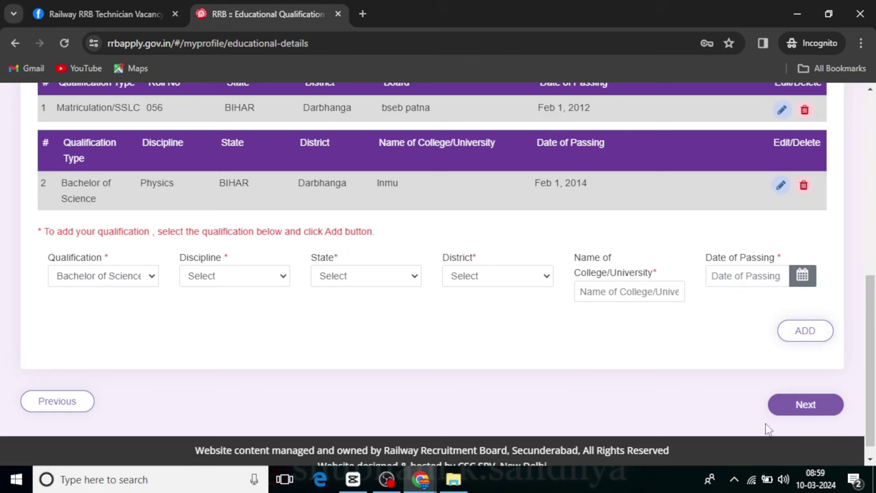
Continue to the Upload Profile Documents section and look over the photograph and signature upload areas.
{"action": "left_click", "coordinate": [824, 405]}
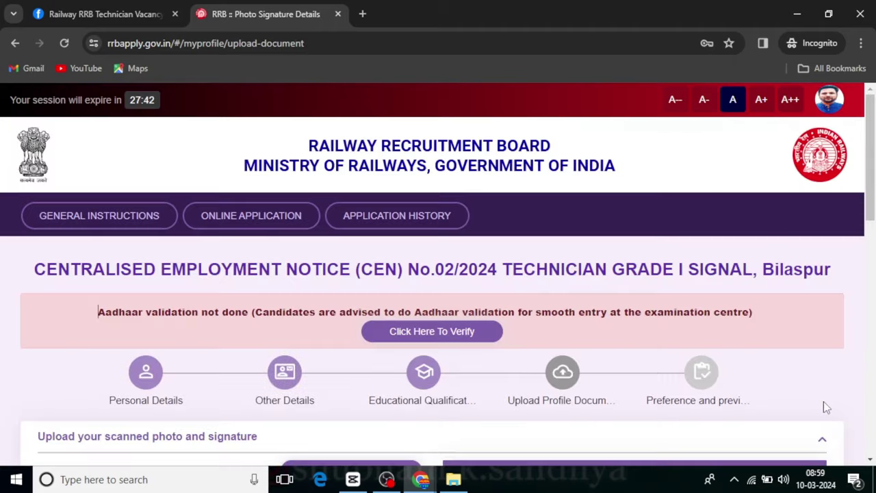
{"action": "scroll", "coordinate": [554, 337], "scroll_direction": "down", "scroll_amount": 4}
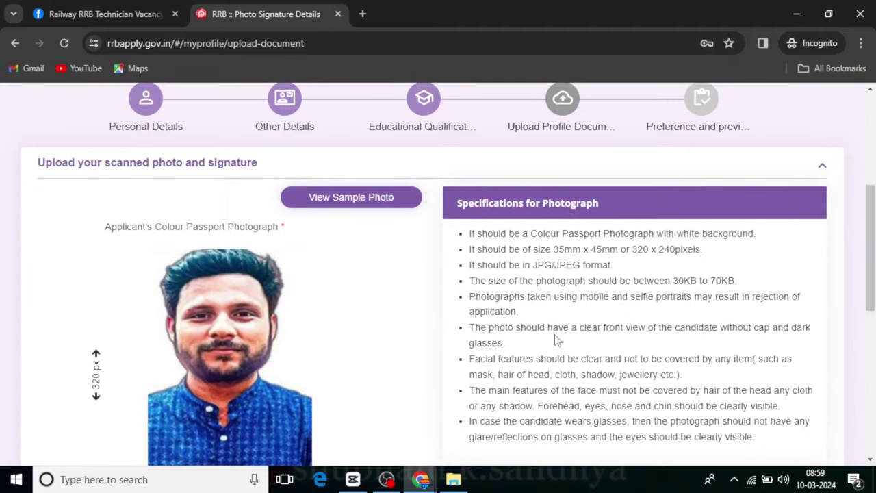
{"action": "scroll", "coordinate": [556, 339], "scroll_direction": "down", "scroll_amount": 4}
{"action": "scroll", "coordinate": [372, 367], "scroll_direction": "down", "scroll_amount": 3}
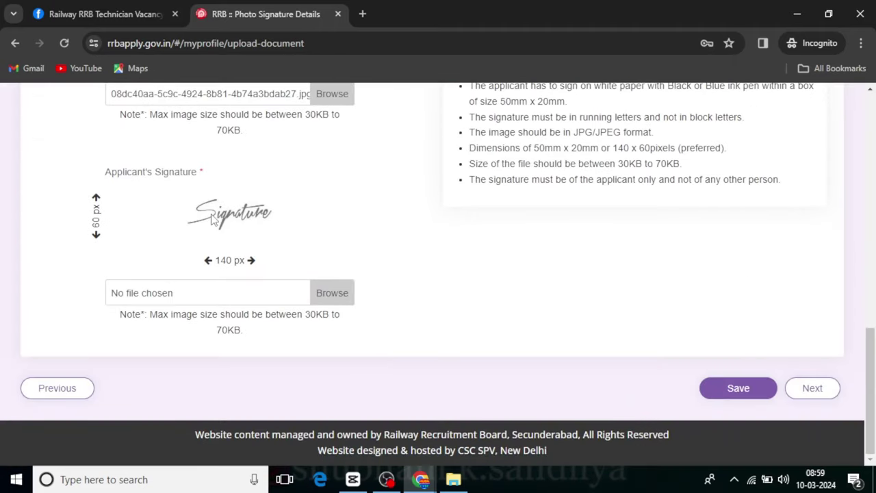
{"action": "scroll", "coordinate": [545, 374], "scroll_direction": "up", "scroll_amount": 10}
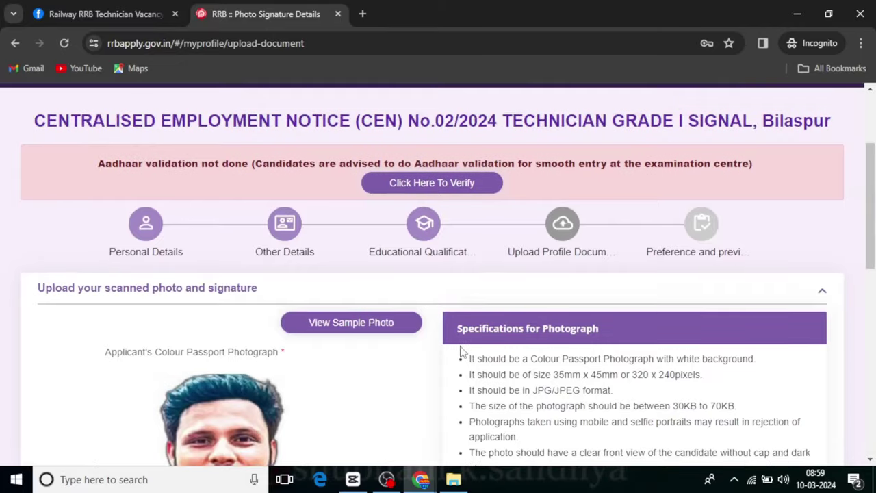
{"action": "scroll", "coordinate": [461, 351], "scroll_direction": "up", "scroll_amount": 2}
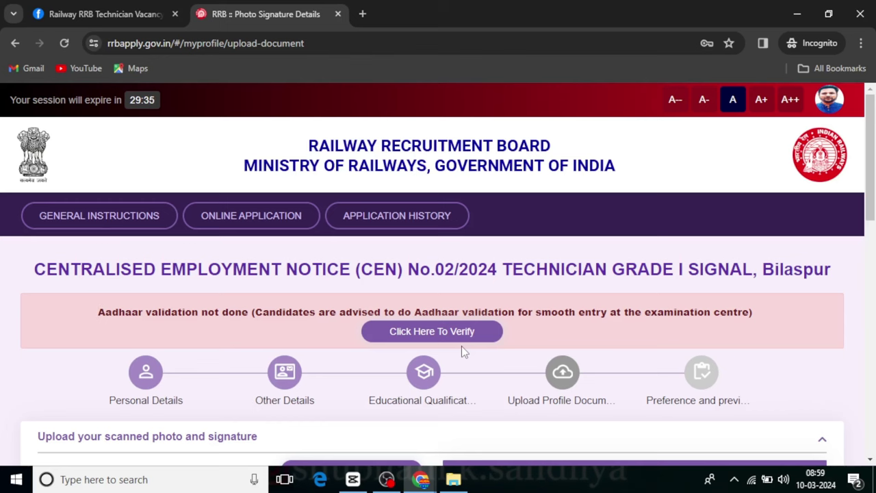
Read the size, format and appearance specifications for the passport photograph and the signature image.
{"action": "scroll", "coordinate": [426, 408], "scroll_direction": "down", "scroll_amount": 2}
{"action": "scroll", "coordinate": [426, 409], "scroll_direction": "down", "scroll_amount": 1}
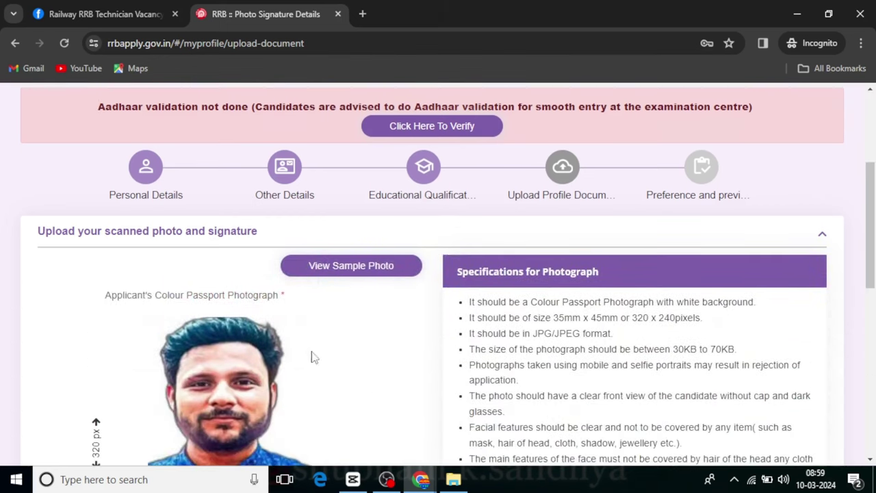
{"action": "scroll", "coordinate": [311, 356], "scroll_direction": "down", "scroll_amount": 3}
{"action": "scroll", "coordinate": [311, 271], "scroll_direction": "down", "scroll_amount": 4}
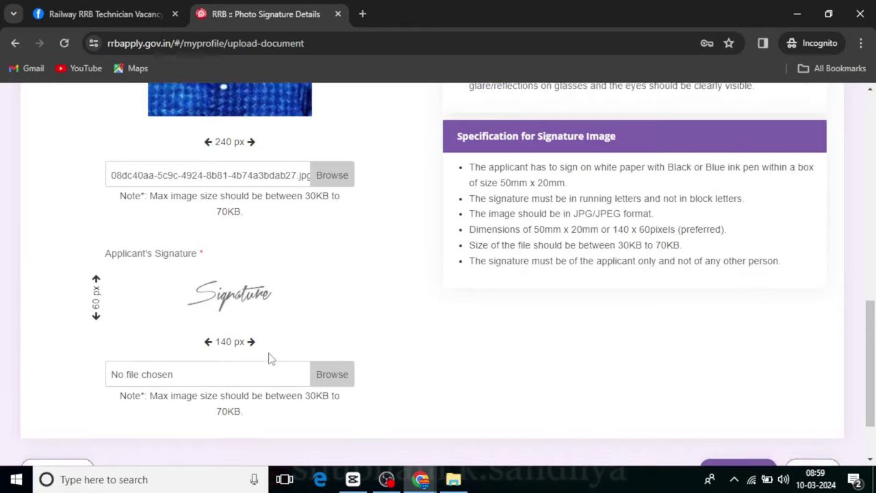
{"action": "scroll", "coordinate": [520, 409], "scroll_direction": "up", "scroll_amount": 2}
{"action": "scroll", "coordinate": [520, 408], "scroll_direction": "up", "scroll_amount": 3}
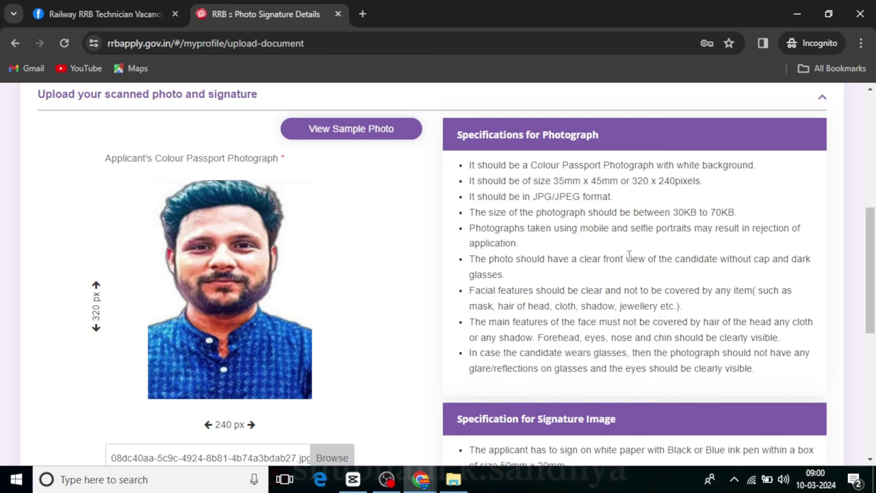
{"action": "scroll", "coordinate": [724, 273], "scroll_direction": "down", "scroll_amount": 1}
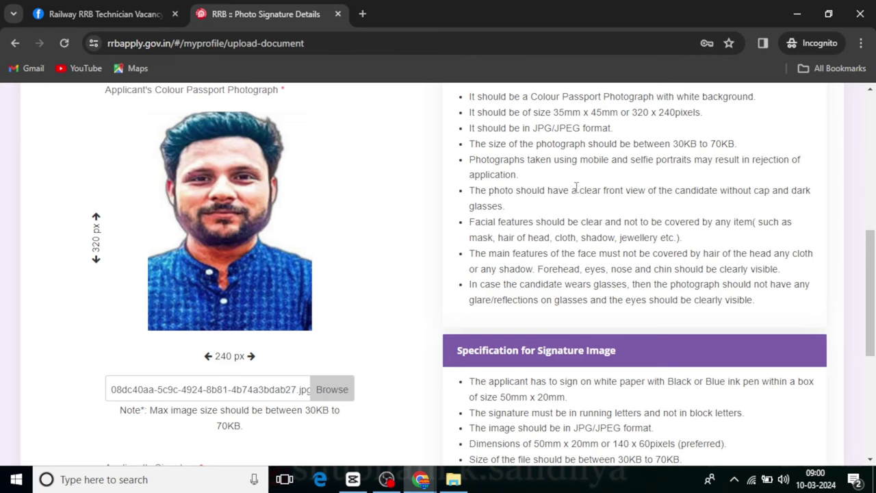
{"action": "scroll", "coordinate": [641, 258], "scroll_direction": "down", "scroll_amount": 2}
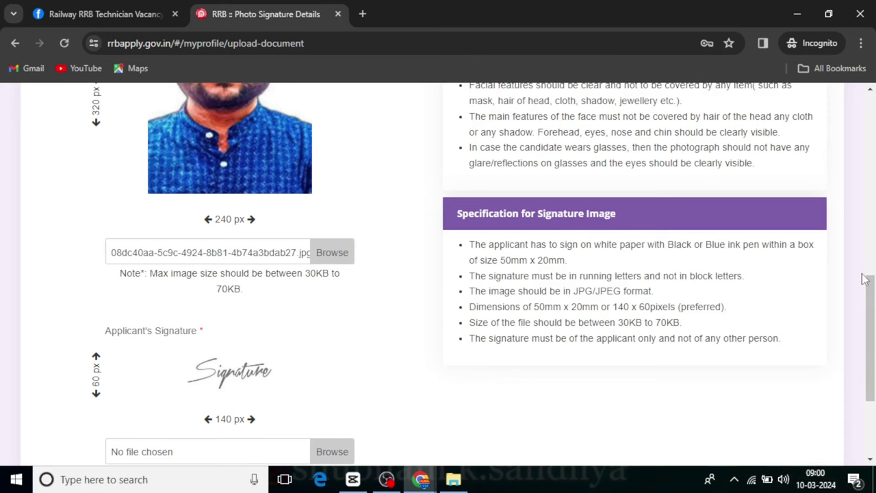
{"action": "scroll", "coordinate": [861, 273], "scroll_direction": "down", "scroll_amount": 3}
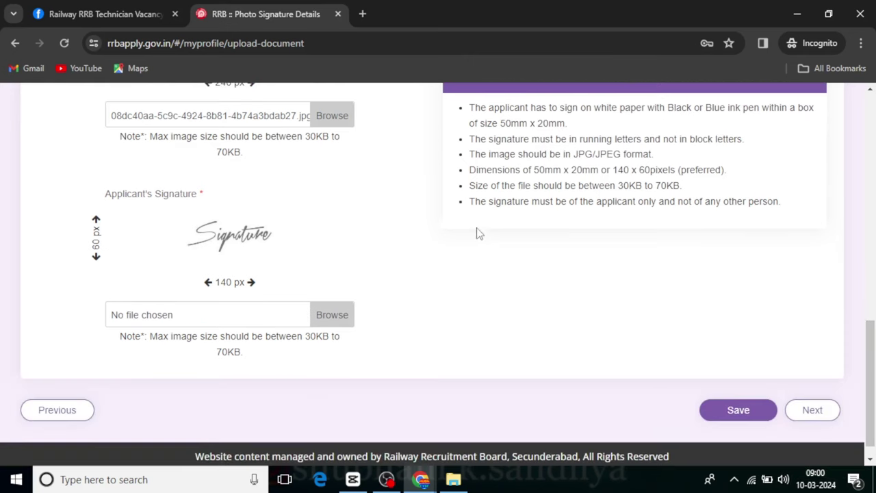
{"action": "scroll", "coordinate": [673, 211], "scroll_direction": "up", "scroll_amount": 1}
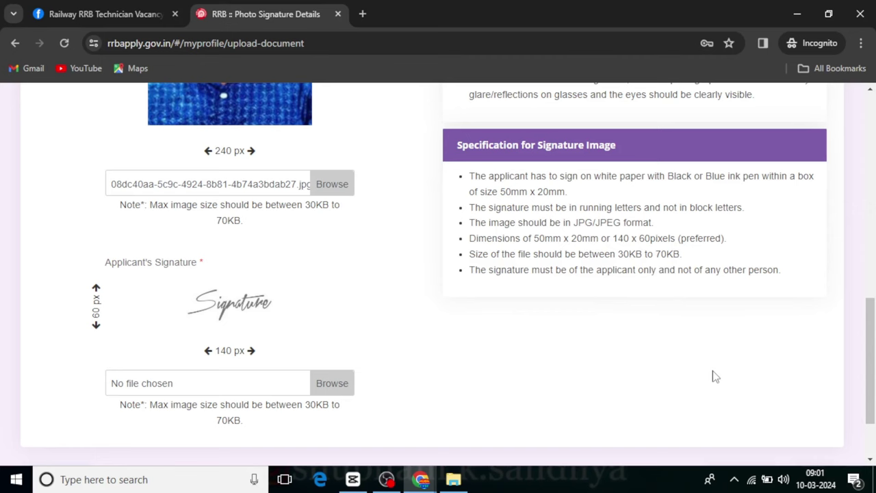
Try to save the scanned photo and signature section, and look back over its specifications and the application stages.
{"action": "scroll", "coordinate": [708, 368], "scroll_direction": "down", "scroll_amount": 2}
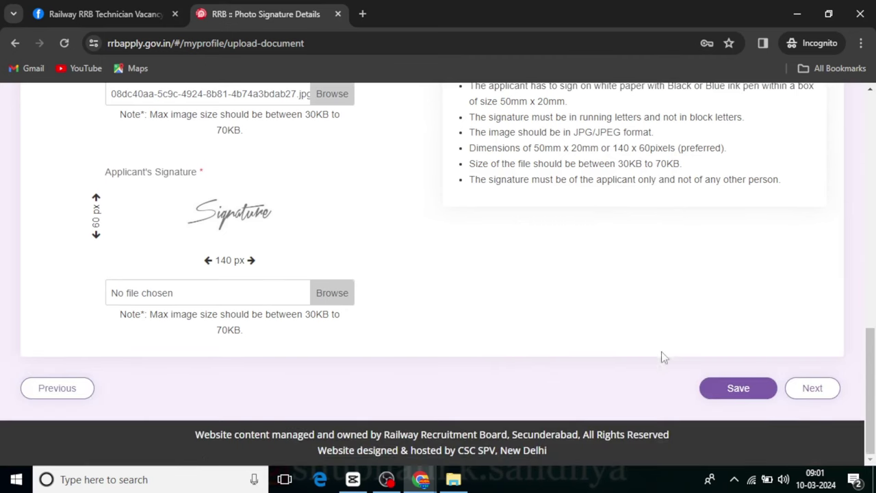
{"action": "left_click", "coordinate": [759, 389]}
{"action": "scroll", "coordinate": [501, 336], "scroll_direction": "up", "scroll_amount": 3}
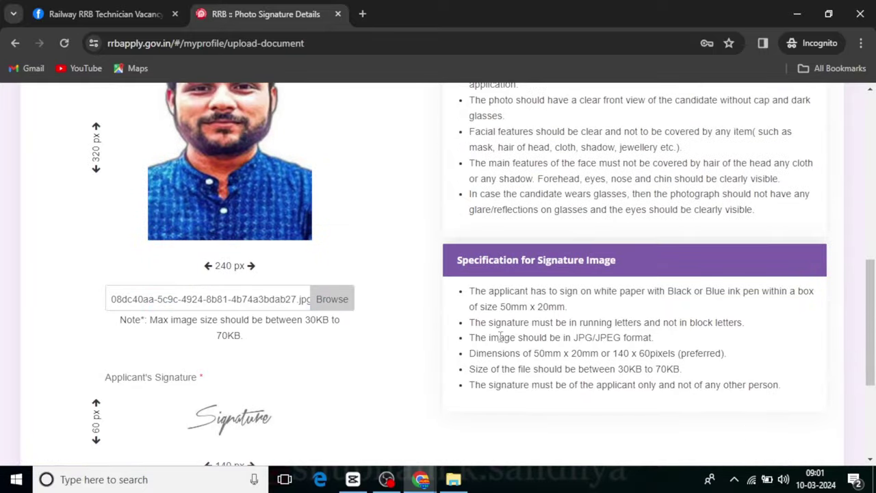
{"action": "scroll", "coordinate": [645, 351], "scroll_direction": "up", "scroll_amount": 3}
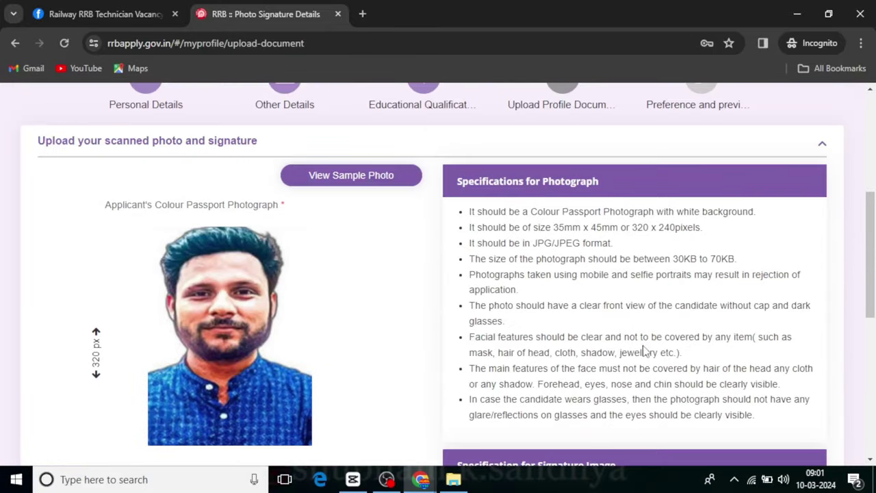
{"action": "scroll", "coordinate": [732, 350], "scroll_direction": "up", "scroll_amount": 3}
{"action": "scroll", "coordinate": [744, 305], "scroll_direction": "down", "scroll_amount": 1}
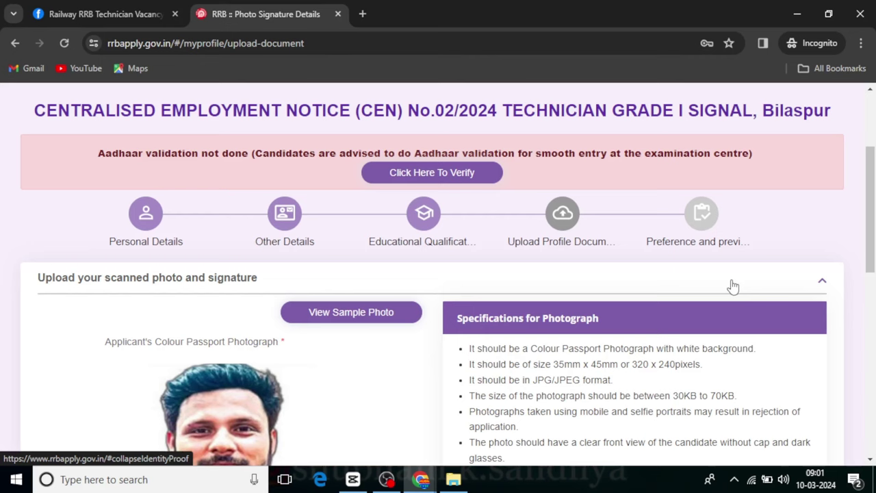
Switch to the Fastjob Searchers Railway RRB Technician vacancy page in the non-incognito window and examine its links, eligibility criteria and post details.
{"action": "left_click", "coordinate": [127, 9]}
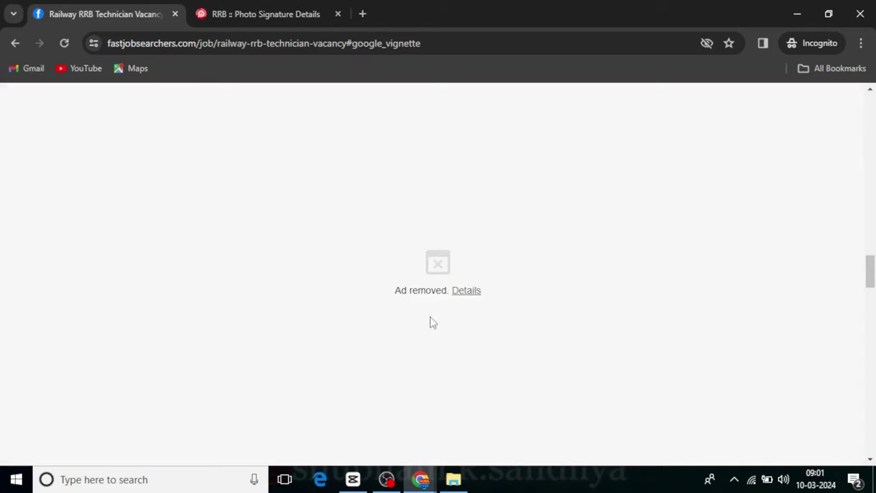
{"action": "mouse_move", "coordinate": [422, 477]}
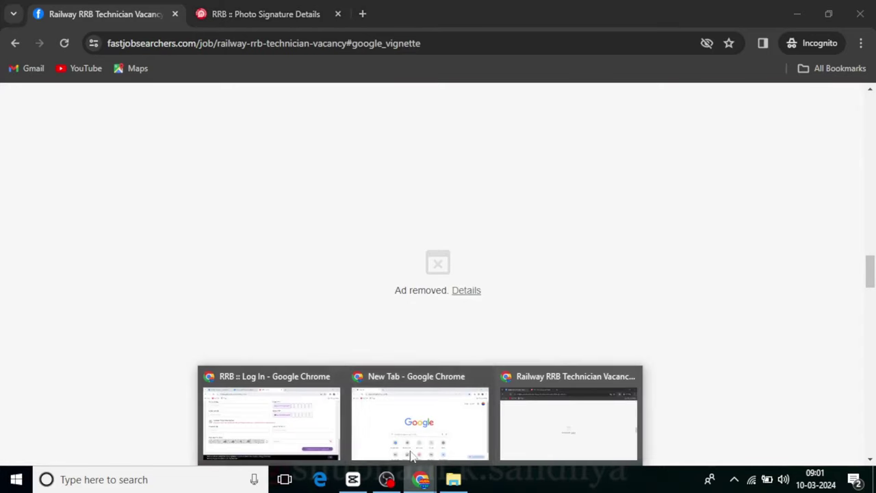
{"action": "left_click", "coordinate": [274, 419]}
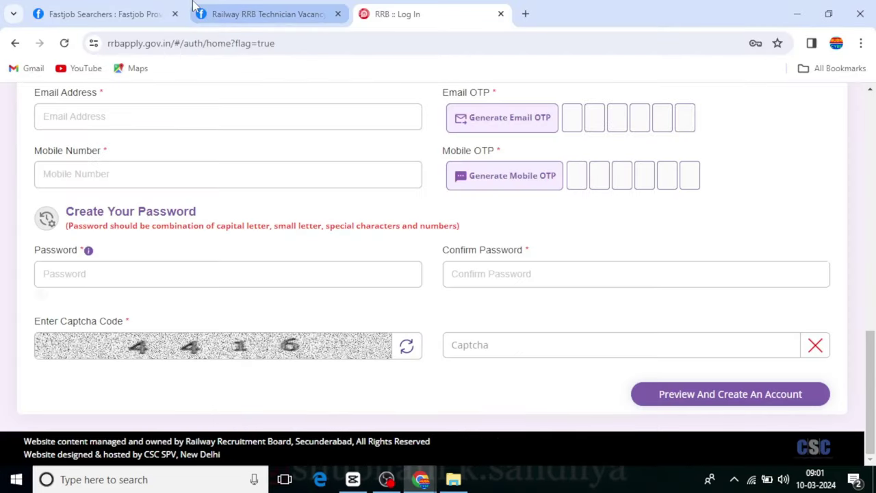
{"action": "left_click", "coordinate": [194, 8]}
{"action": "scroll", "coordinate": [321, 234], "scroll_direction": "down", "scroll_amount": 7}
{"action": "scroll", "coordinate": [324, 278], "scroll_direction": "up", "scroll_amount": 4}
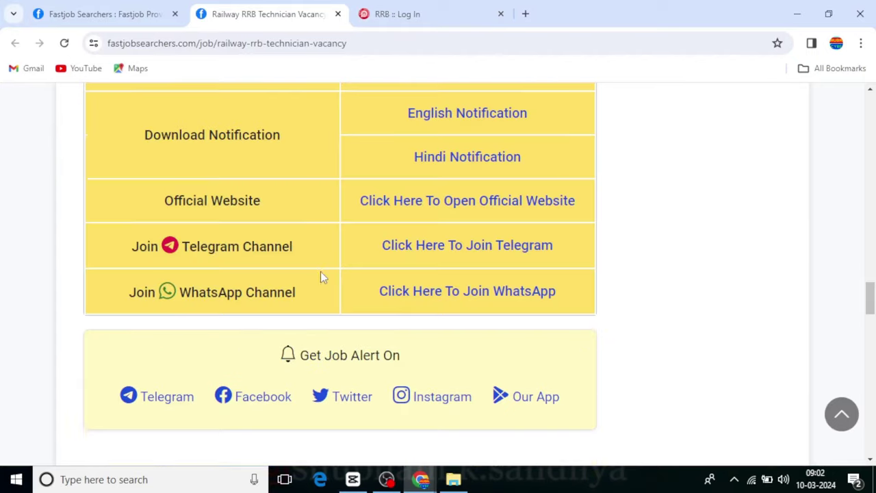
{"action": "scroll", "coordinate": [322, 271], "scroll_direction": "up", "scroll_amount": 10}
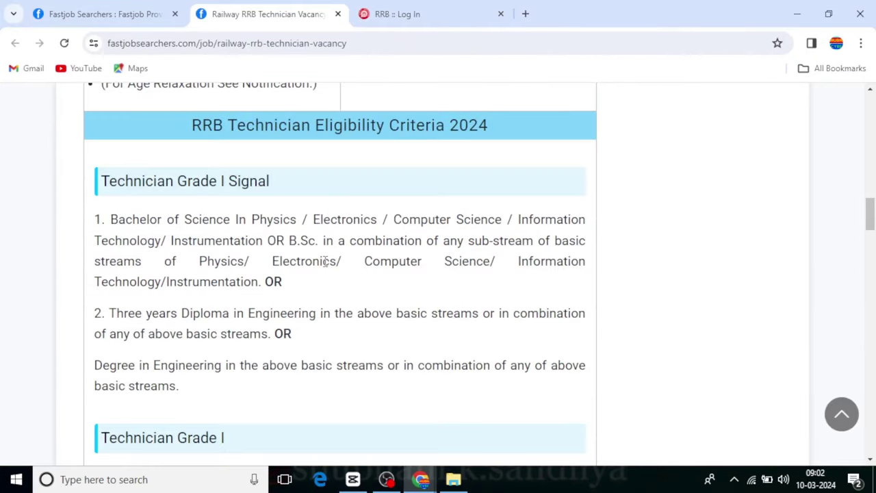
{"action": "scroll", "coordinate": [323, 264], "scroll_direction": "up", "scroll_amount": 8}
{"action": "scroll", "coordinate": [324, 263], "scroll_direction": "down", "scroll_amount": 3}
{"action": "scroll", "coordinate": [339, 265], "scroll_direction": "down", "scroll_amount": 10}
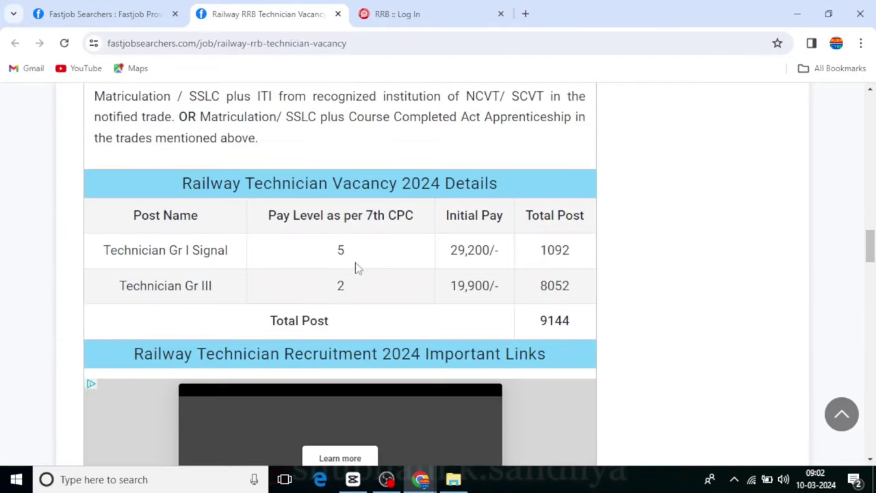
Look over the vacancy article's summary table, important links and introductory paragraph, returning to the start of the page.
{"action": "scroll", "coordinate": [356, 267], "scroll_direction": "down", "scroll_amount": 9}
{"action": "scroll", "coordinate": [349, 292], "scroll_direction": "up", "scroll_amount": 15}
{"action": "scroll", "coordinate": [324, 287], "scroll_direction": "down", "scroll_amount": 3}
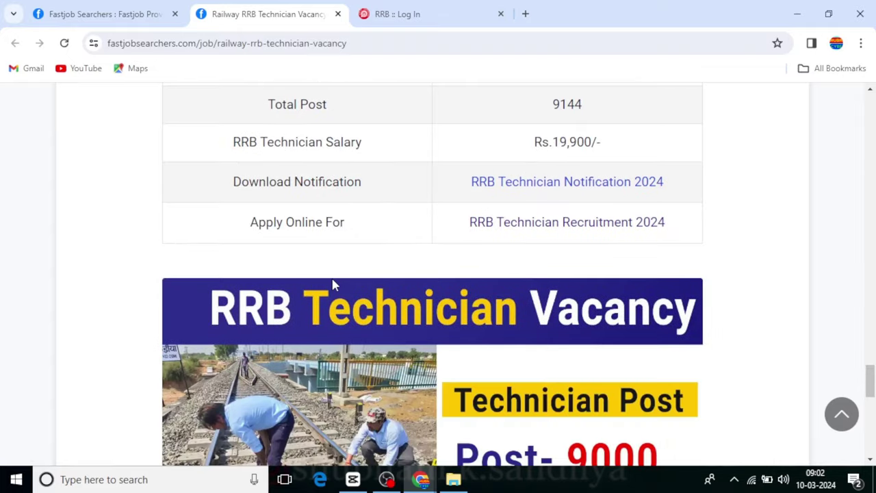
{"action": "scroll", "coordinate": [339, 283], "scroll_direction": "down", "scroll_amount": 15}
{"action": "scroll", "coordinate": [339, 282], "scroll_direction": "up", "scroll_amount": 18}
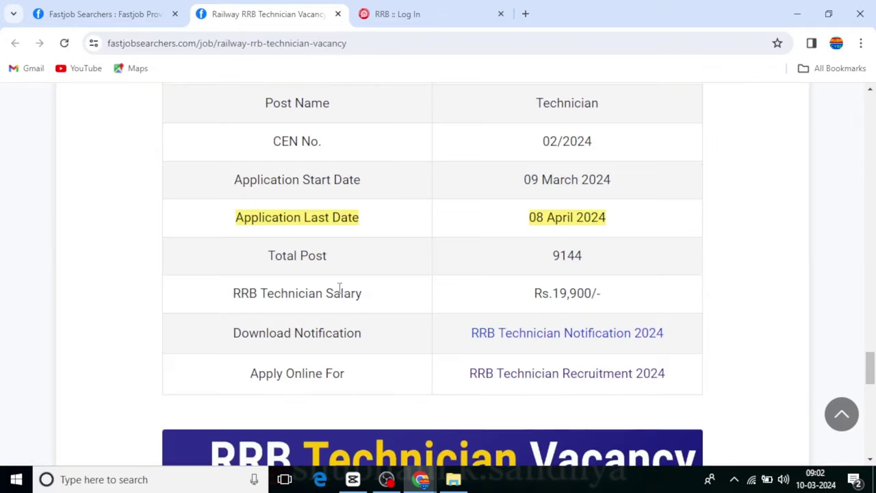
{"action": "scroll", "coordinate": [340, 294], "scroll_direction": "down", "scroll_amount": 8}
{"action": "scroll", "coordinate": [340, 294], "scroll_direction": "up", "scroll_amount": 8}
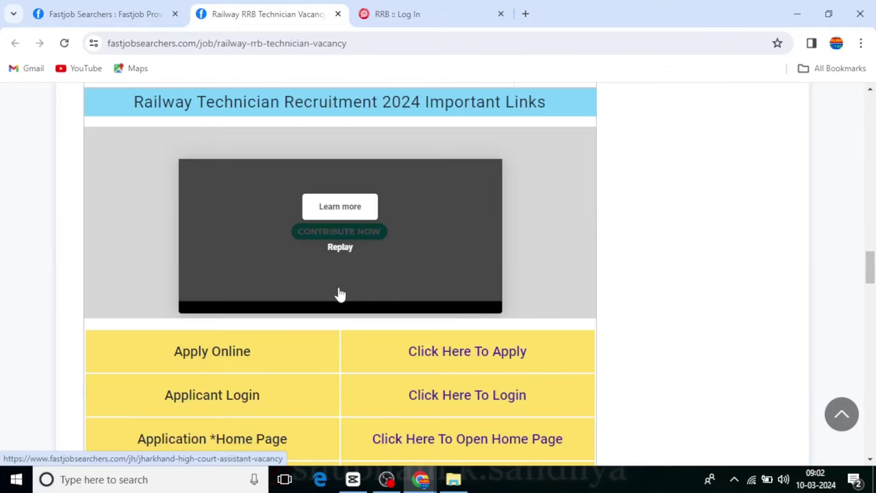
{"action": "scroll", "coordinate": [340, 294], "scroll_direction": "up", "scroll_amount": 8}
{"action": "scroll", "coordinate": [309, 240], "scroll_direction": "up", "scroll_amount": 5}
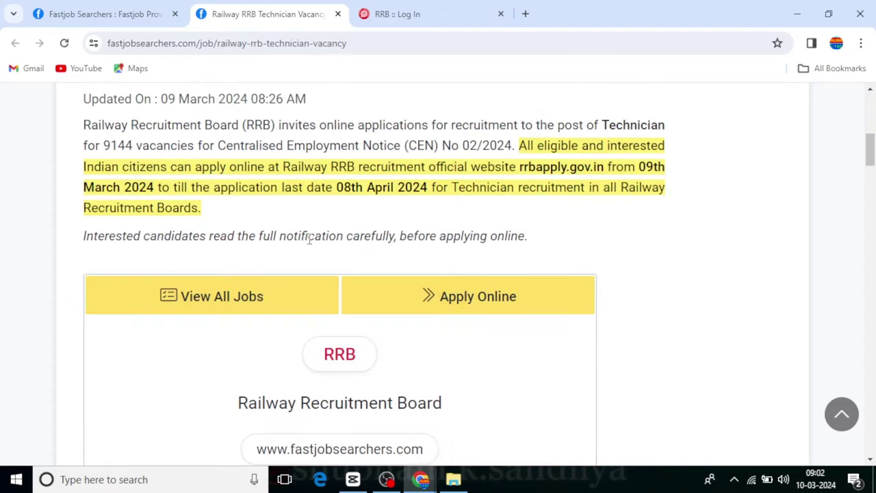
{"action": "scroll", "coordinate": [310, 240], "scroll_direction": "up", "scroll_amount": 5}
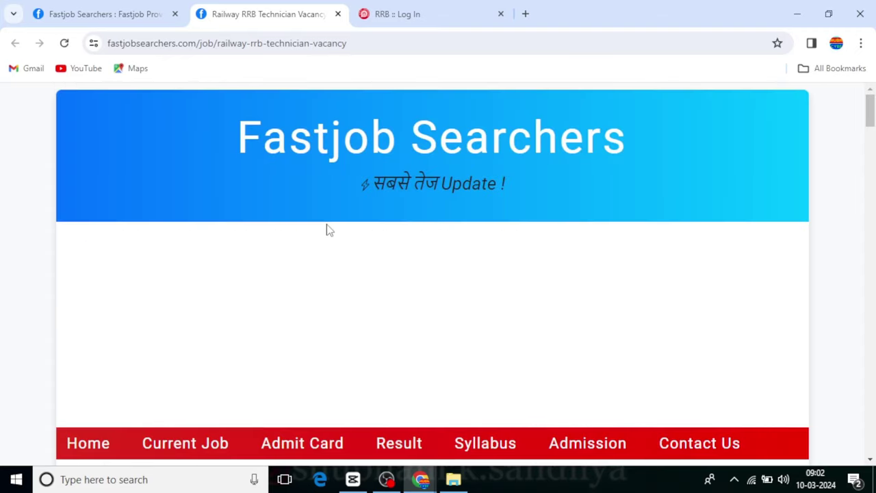
Read through the age limits, Technician eligibility criteria and vacancy details, down to the application, login and notification links.
{"action": "scroll", "coordinate": [473, 288], "scroll_direction": "down", "scroll_amount": 10}
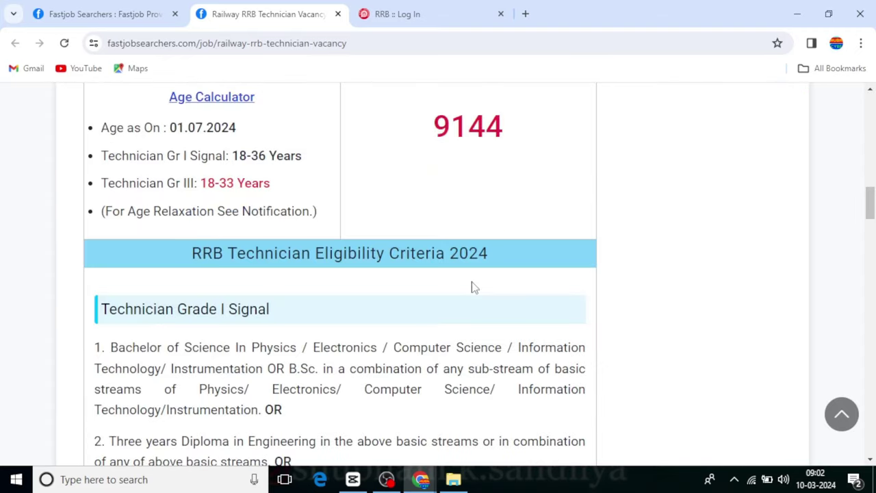
{"action": "scroll", "coordinate": [312, 290], "scroll_direction": "down", "scroll_amount": 4}
{"action": "scroll", "coordinate": [312, 291], "scroll_direction": "down", "scroll_amount": 3}
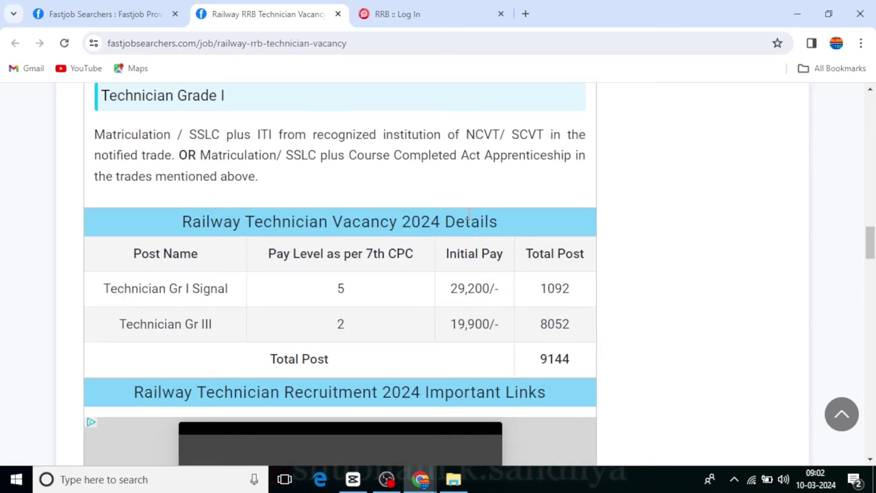
{"action": "scroll", "coordinate": [358, 245], "scroll_direction": "down", "scroll_amount": 5}
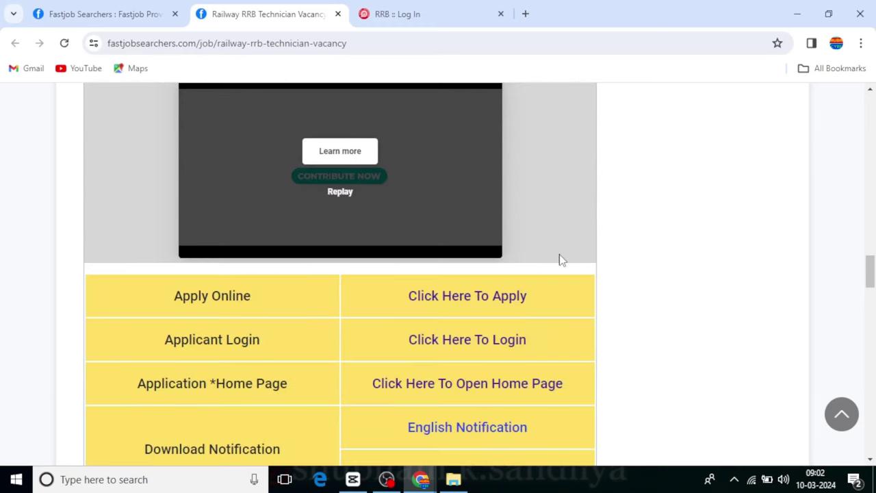
{"action": "scroll", "coordinate": [562, 259], "scroll_direction": "down", "scroll_amount": 3}
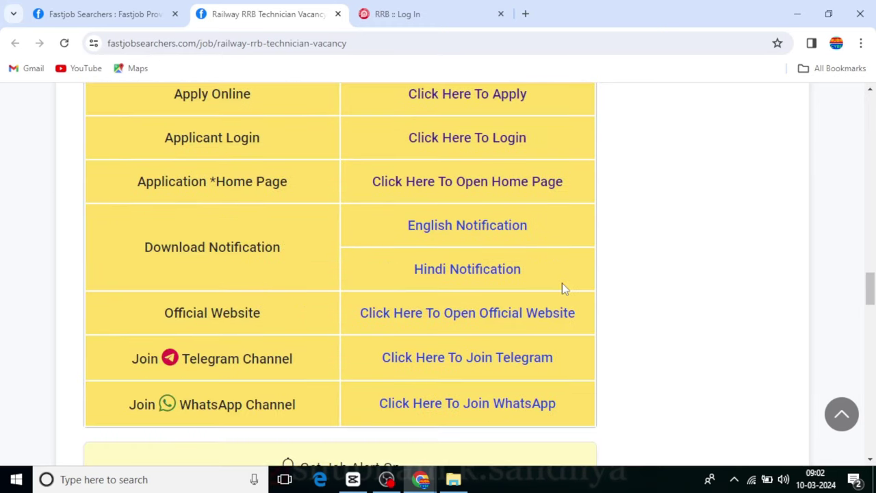
Return to the RRB Photo Signature Details page in the incognito window and review the photograph and signature upload requirements.
{"action": "left_click", "coordinate": [443, 7]}
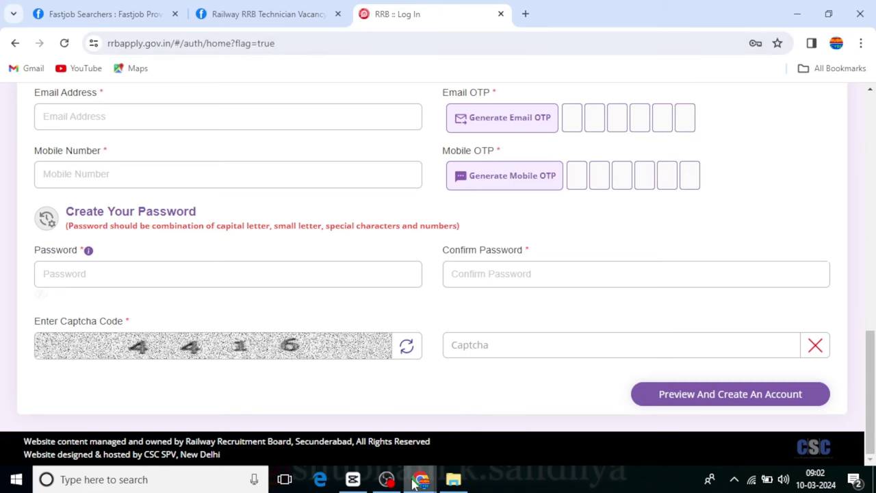
{"action": "mouse_move", "coordinate": [413, 483]}
{"action": "left_click", "coordinate": [525, 425]}
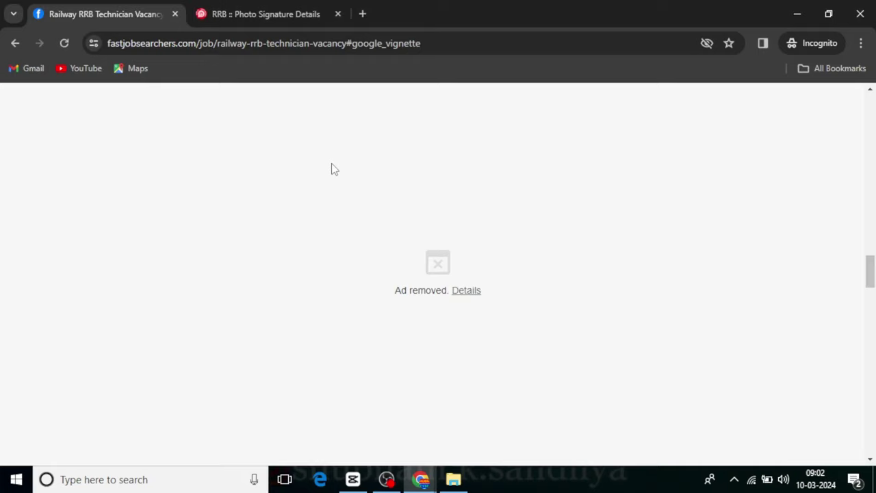
{"action": "left_click", "coordinate": [232, 15]}
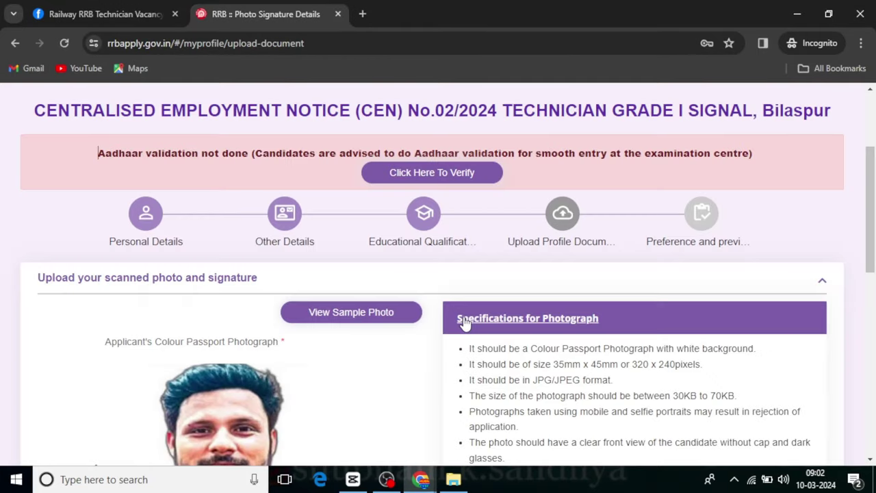
{"action": "scroll", "coordinate": [464, 322], "scroll_direction": "down", "scroll_amount": 3}
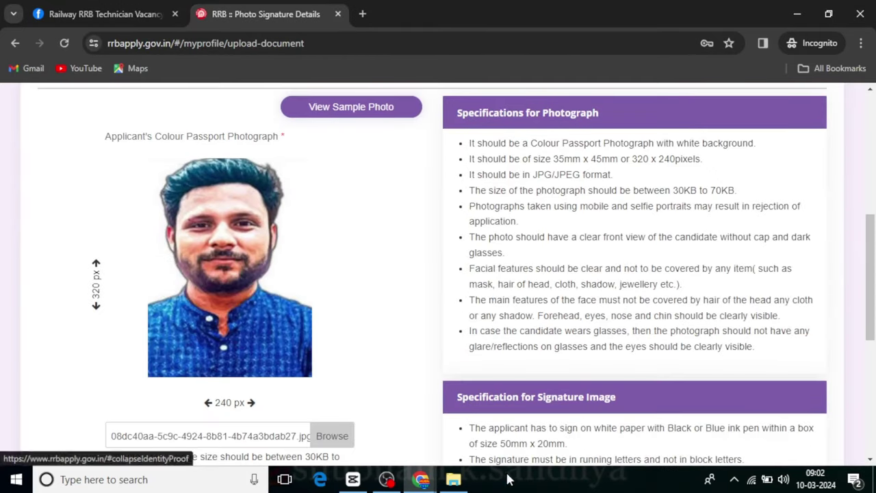
{"action": "scroll", "coordinate": [637, 420], "scroll_direction": "down", "scroll_amount": 3}
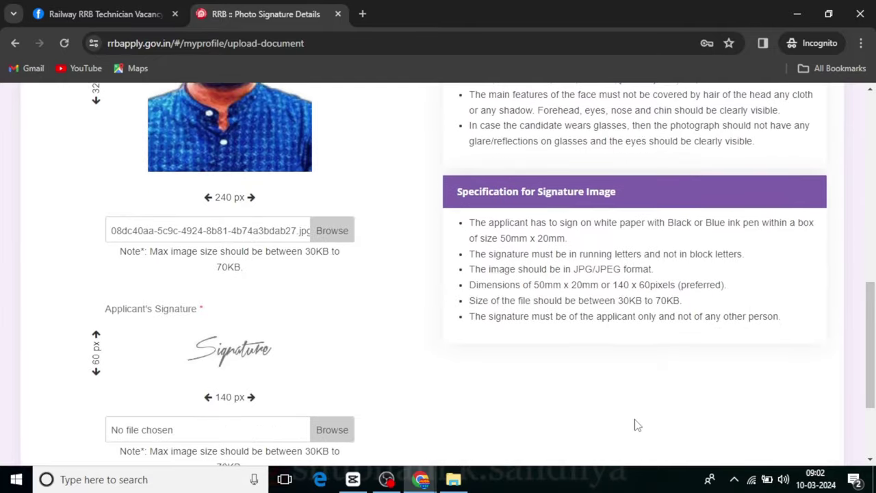
{"action": "scroll", "coordinate": [637, 425], "scroll_direction": "down", "scroll_amount": 1}
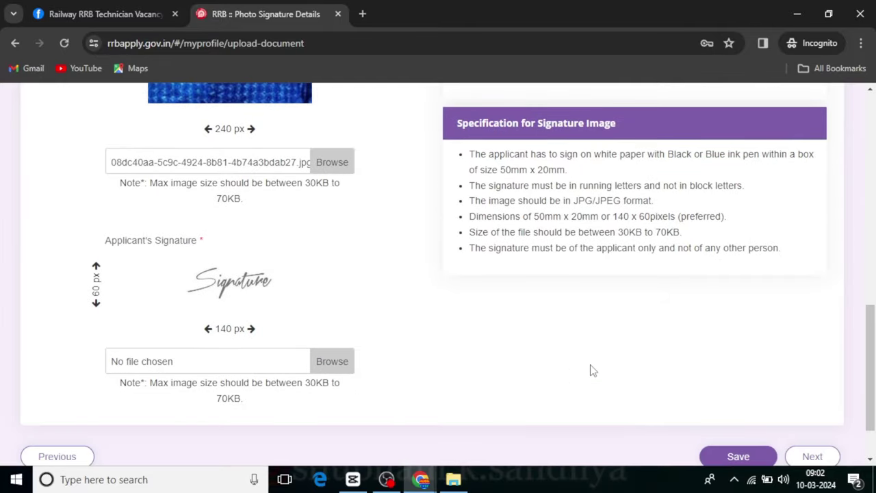